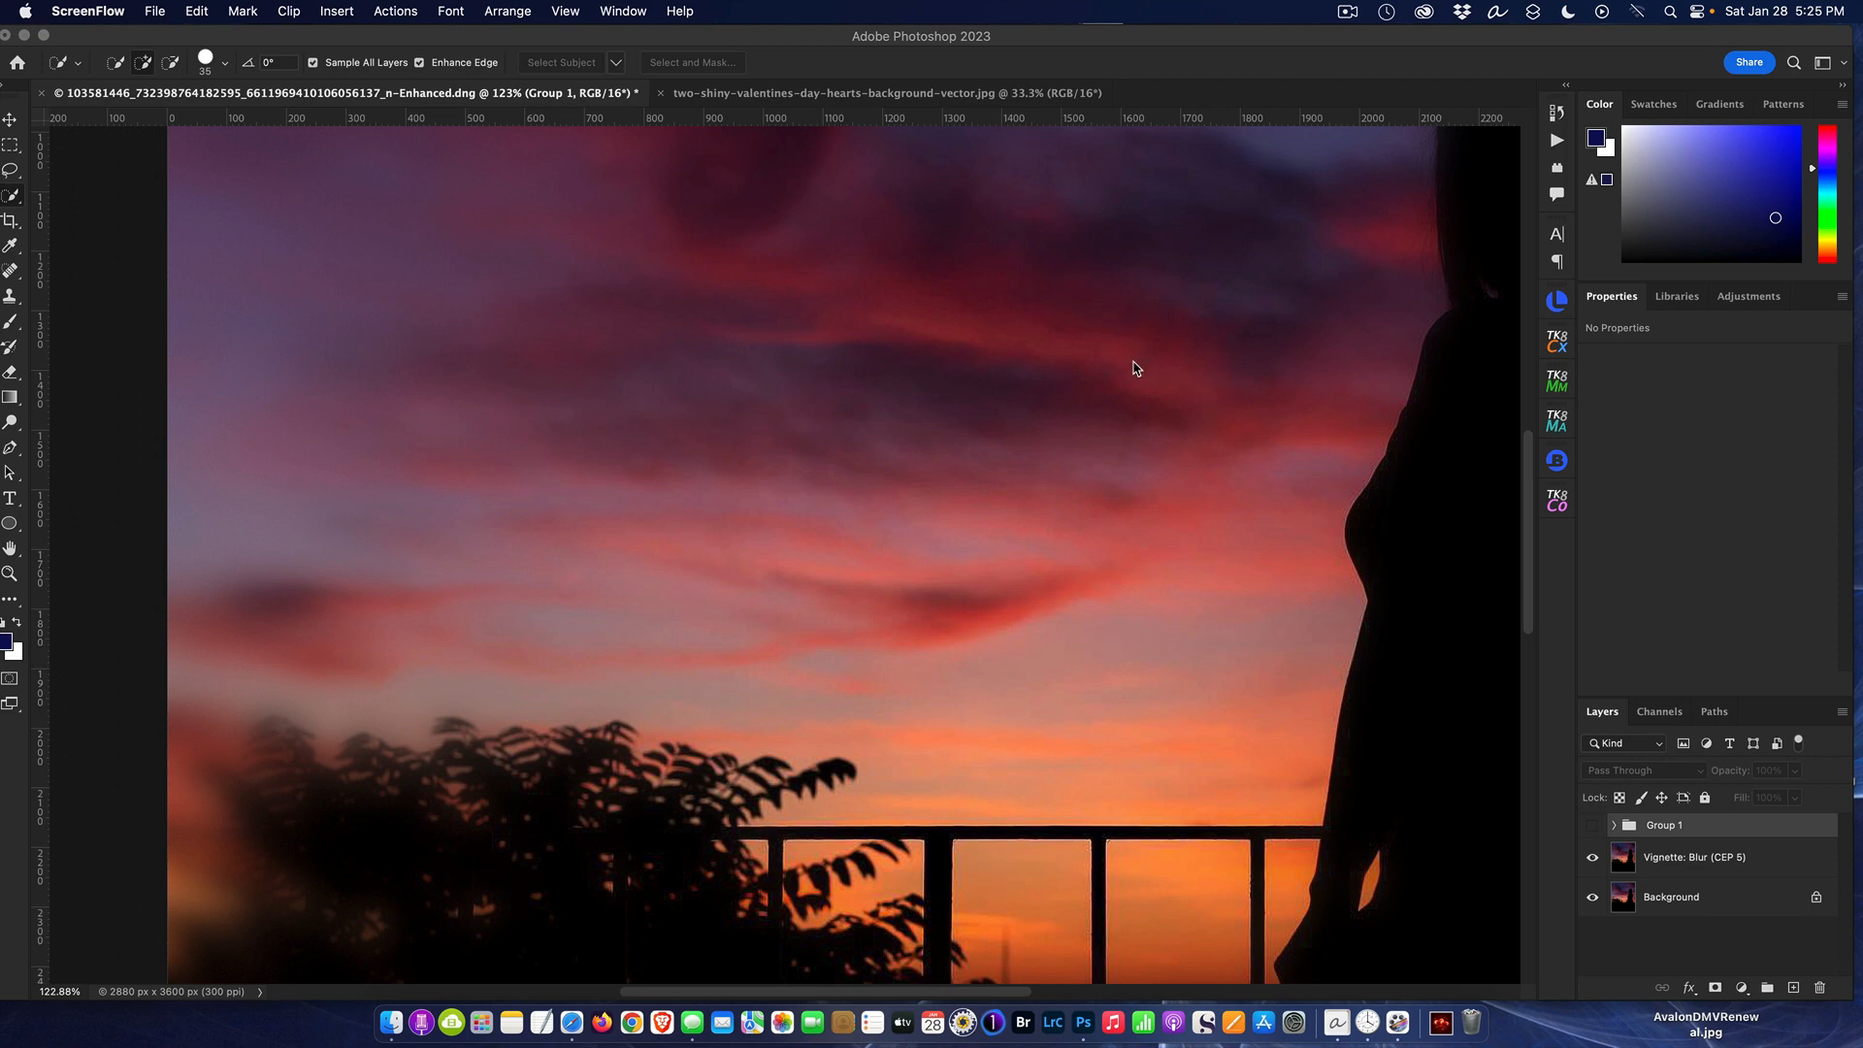
Fit the sunset photo in view, switch to Safari and search DuckDuckGo images for "valentines heart".
left_click(1174, 68)
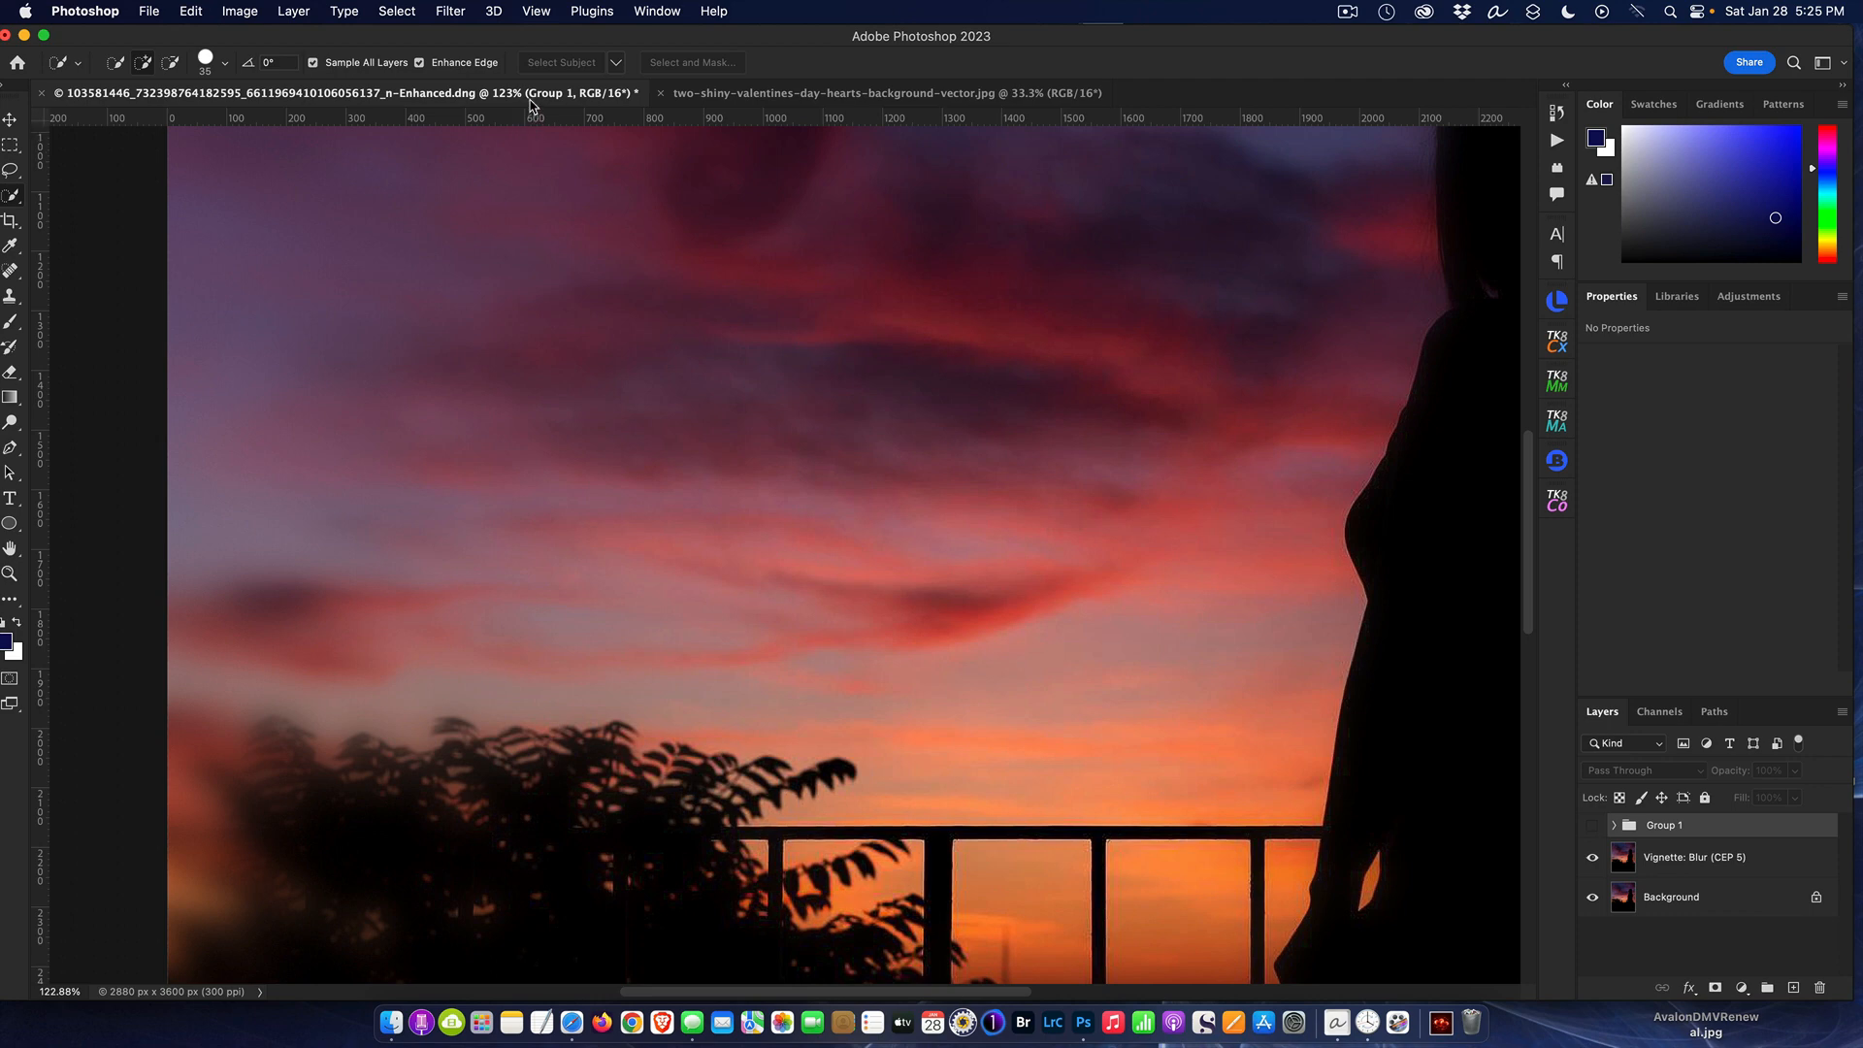
key("super+0")
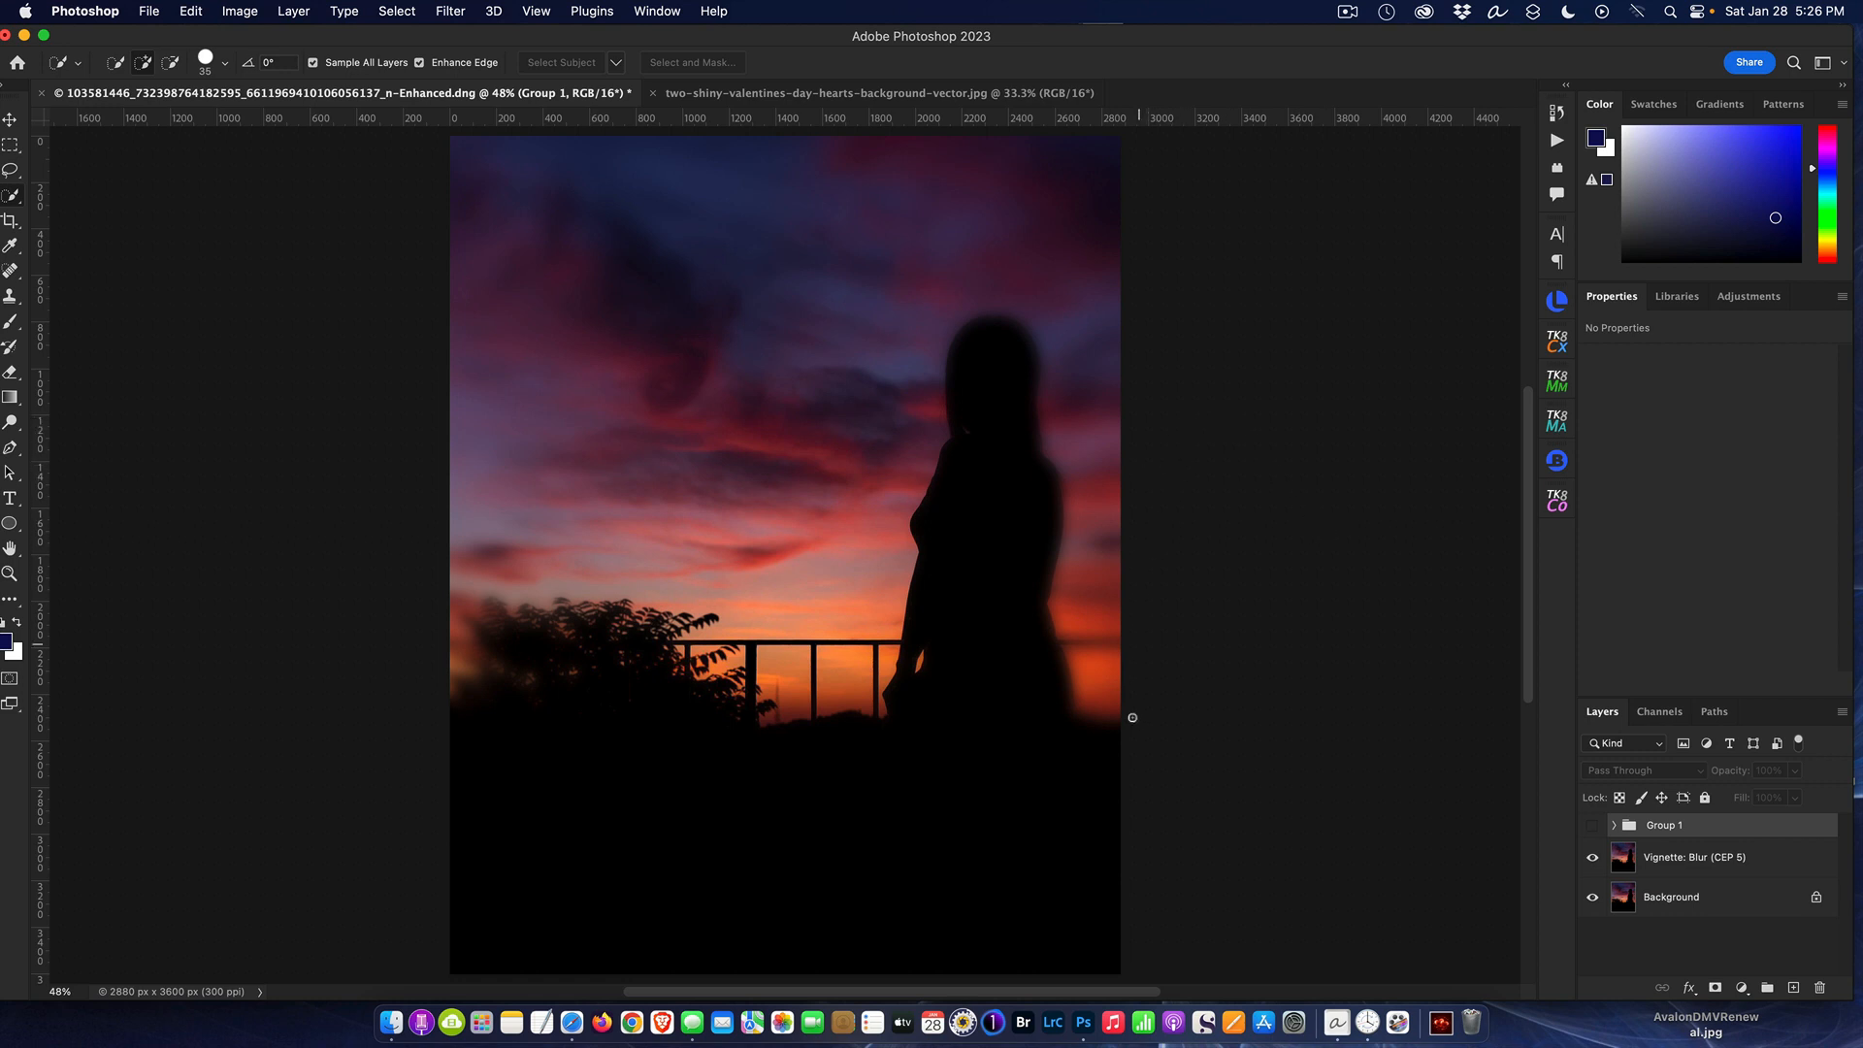
left_click(563, 1009)
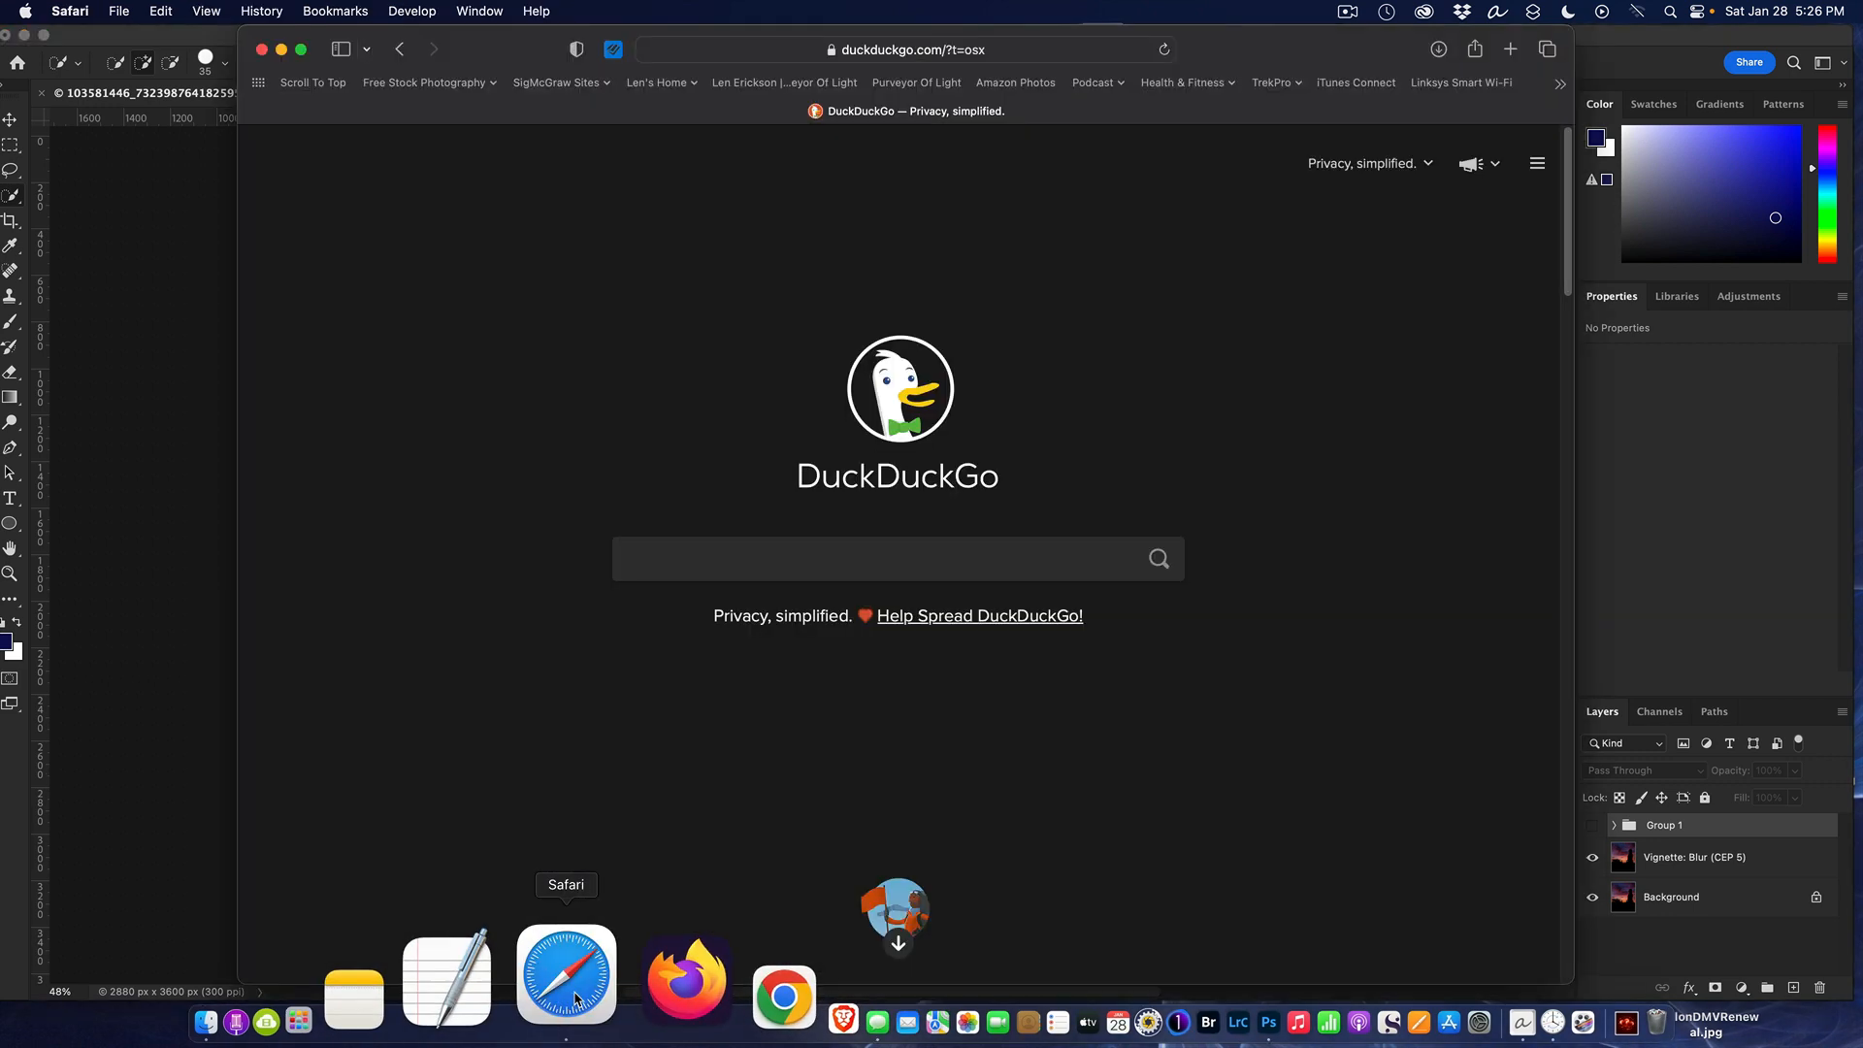
right_click(749, 560)
left_click(764, 610)
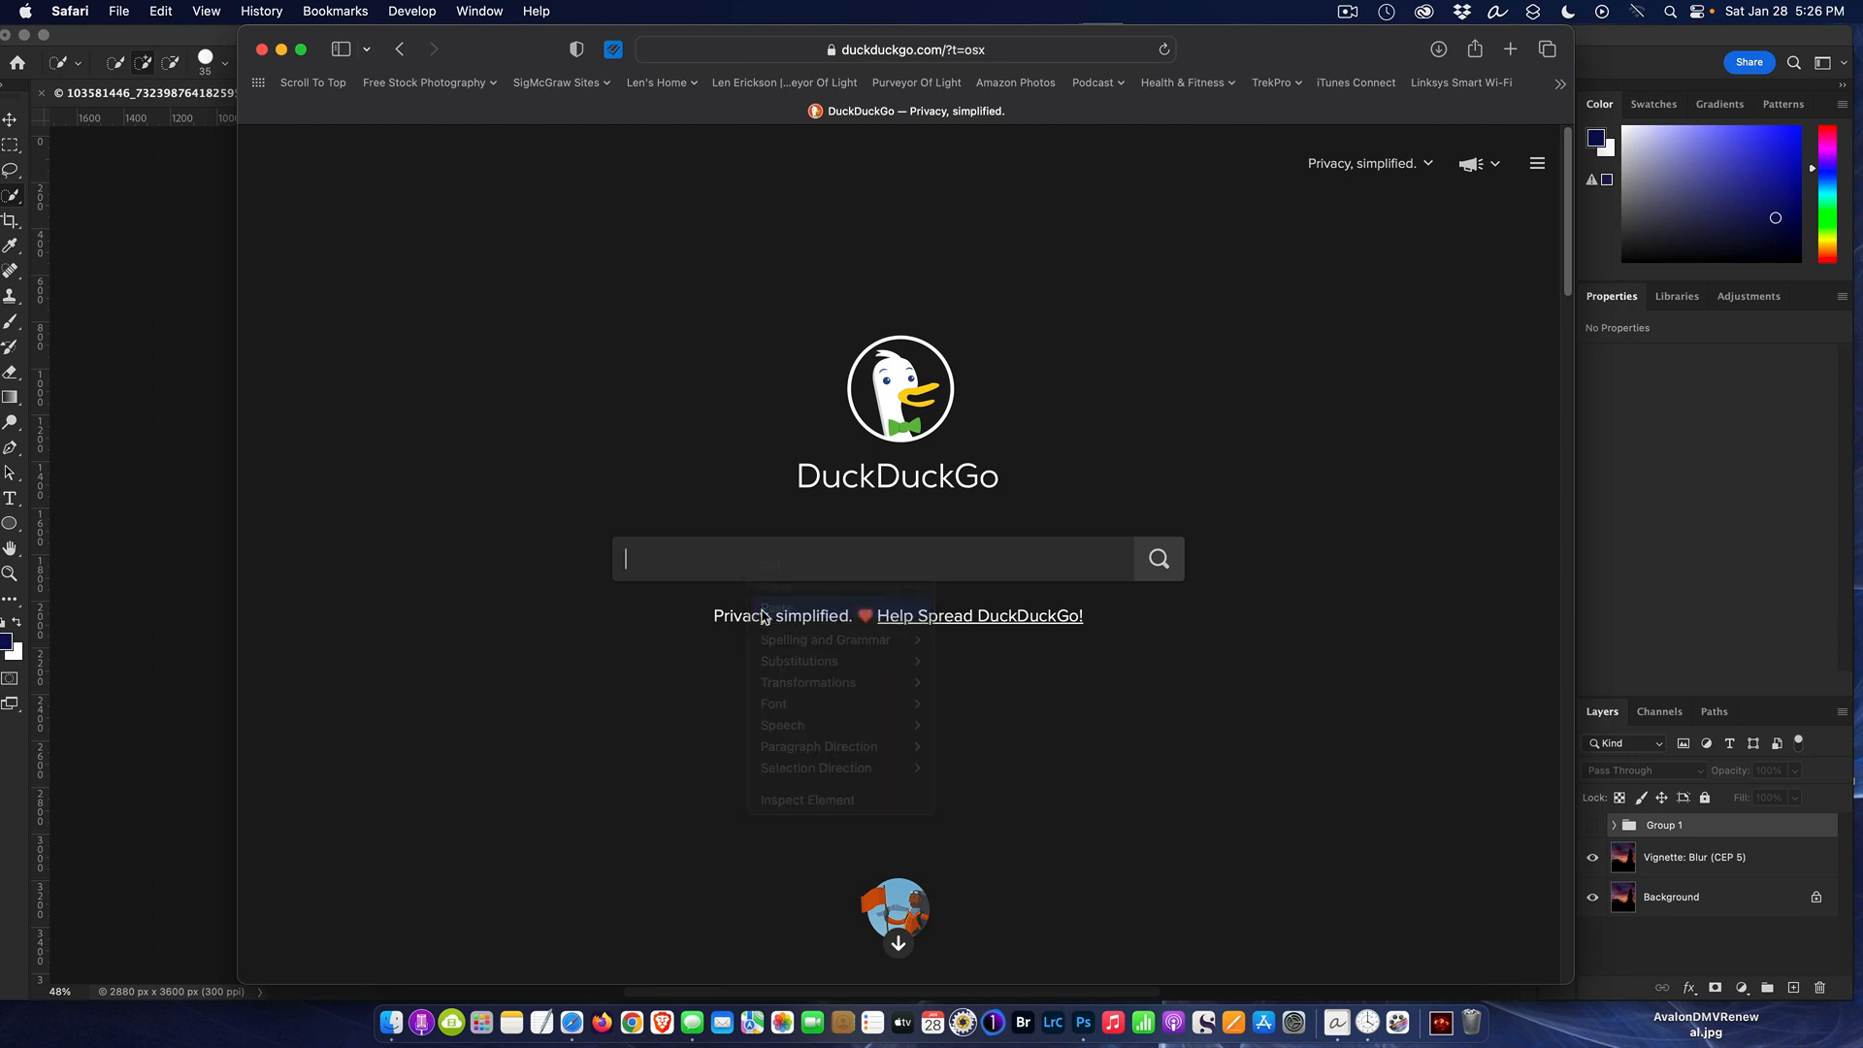
key("Return")
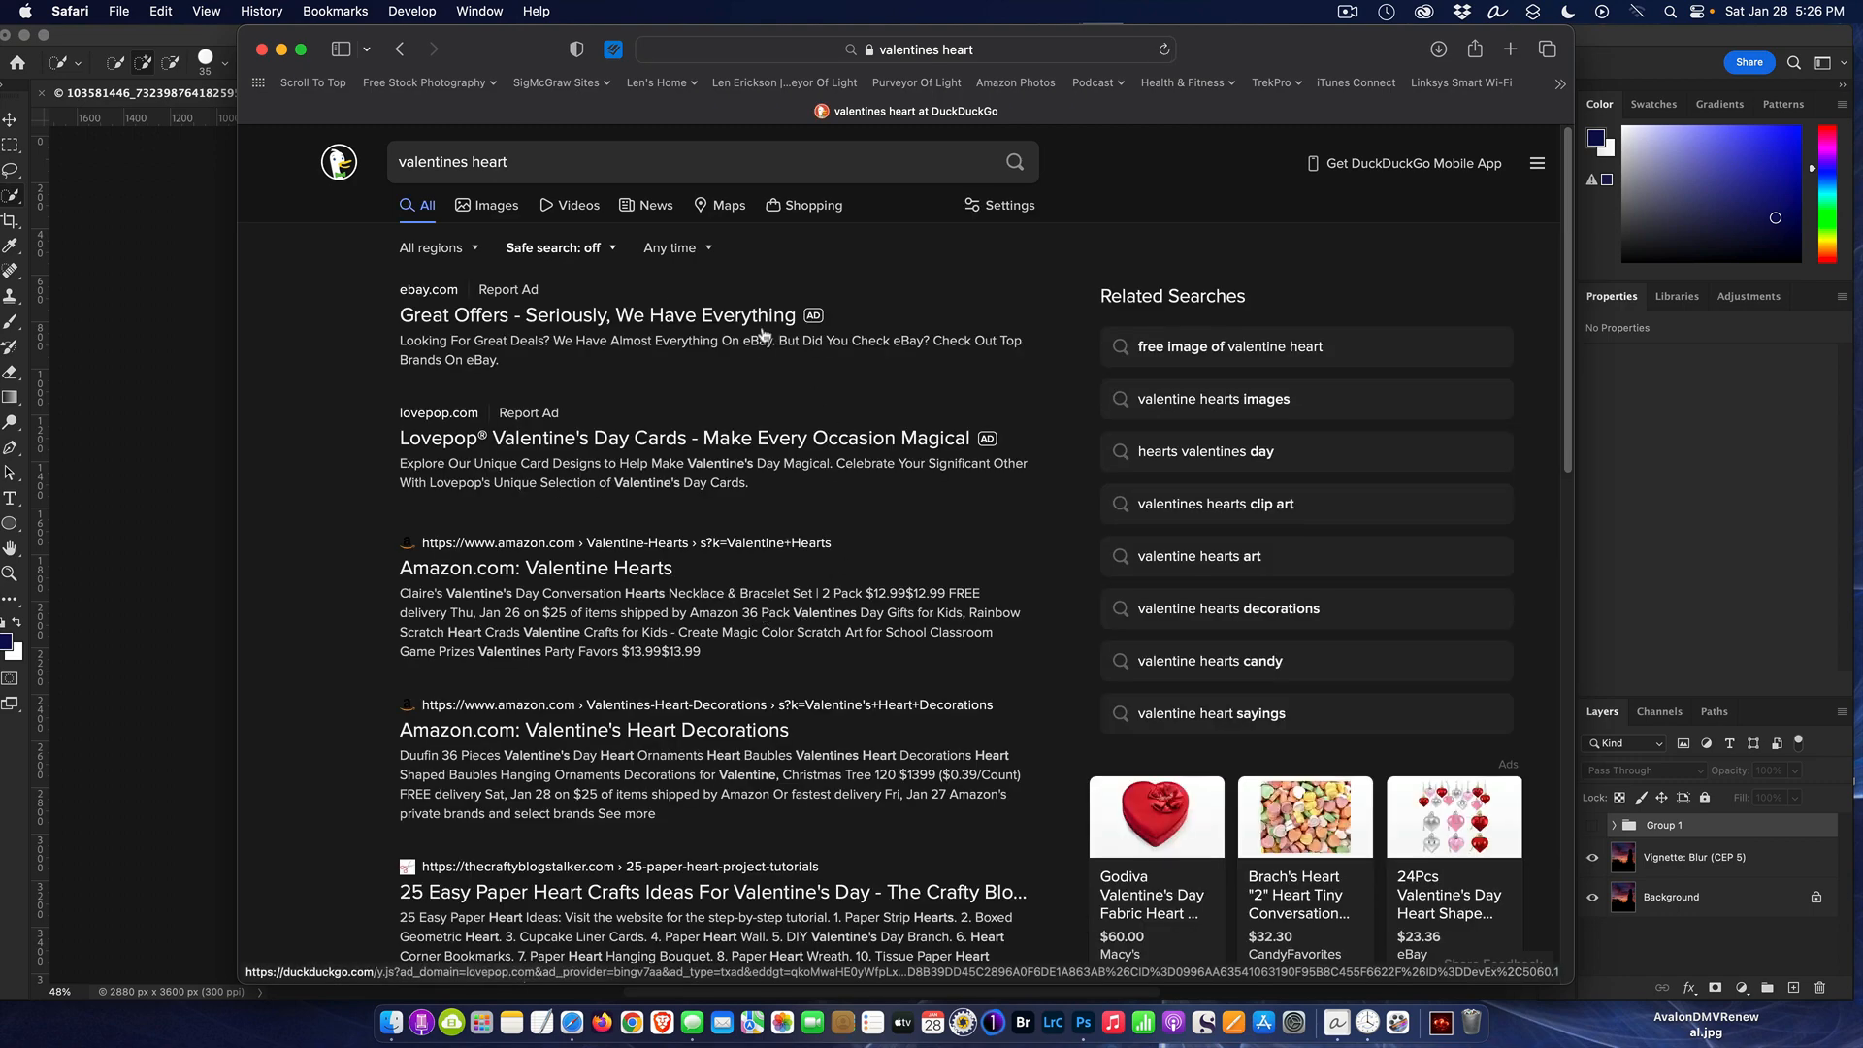
left_click(488, 207)
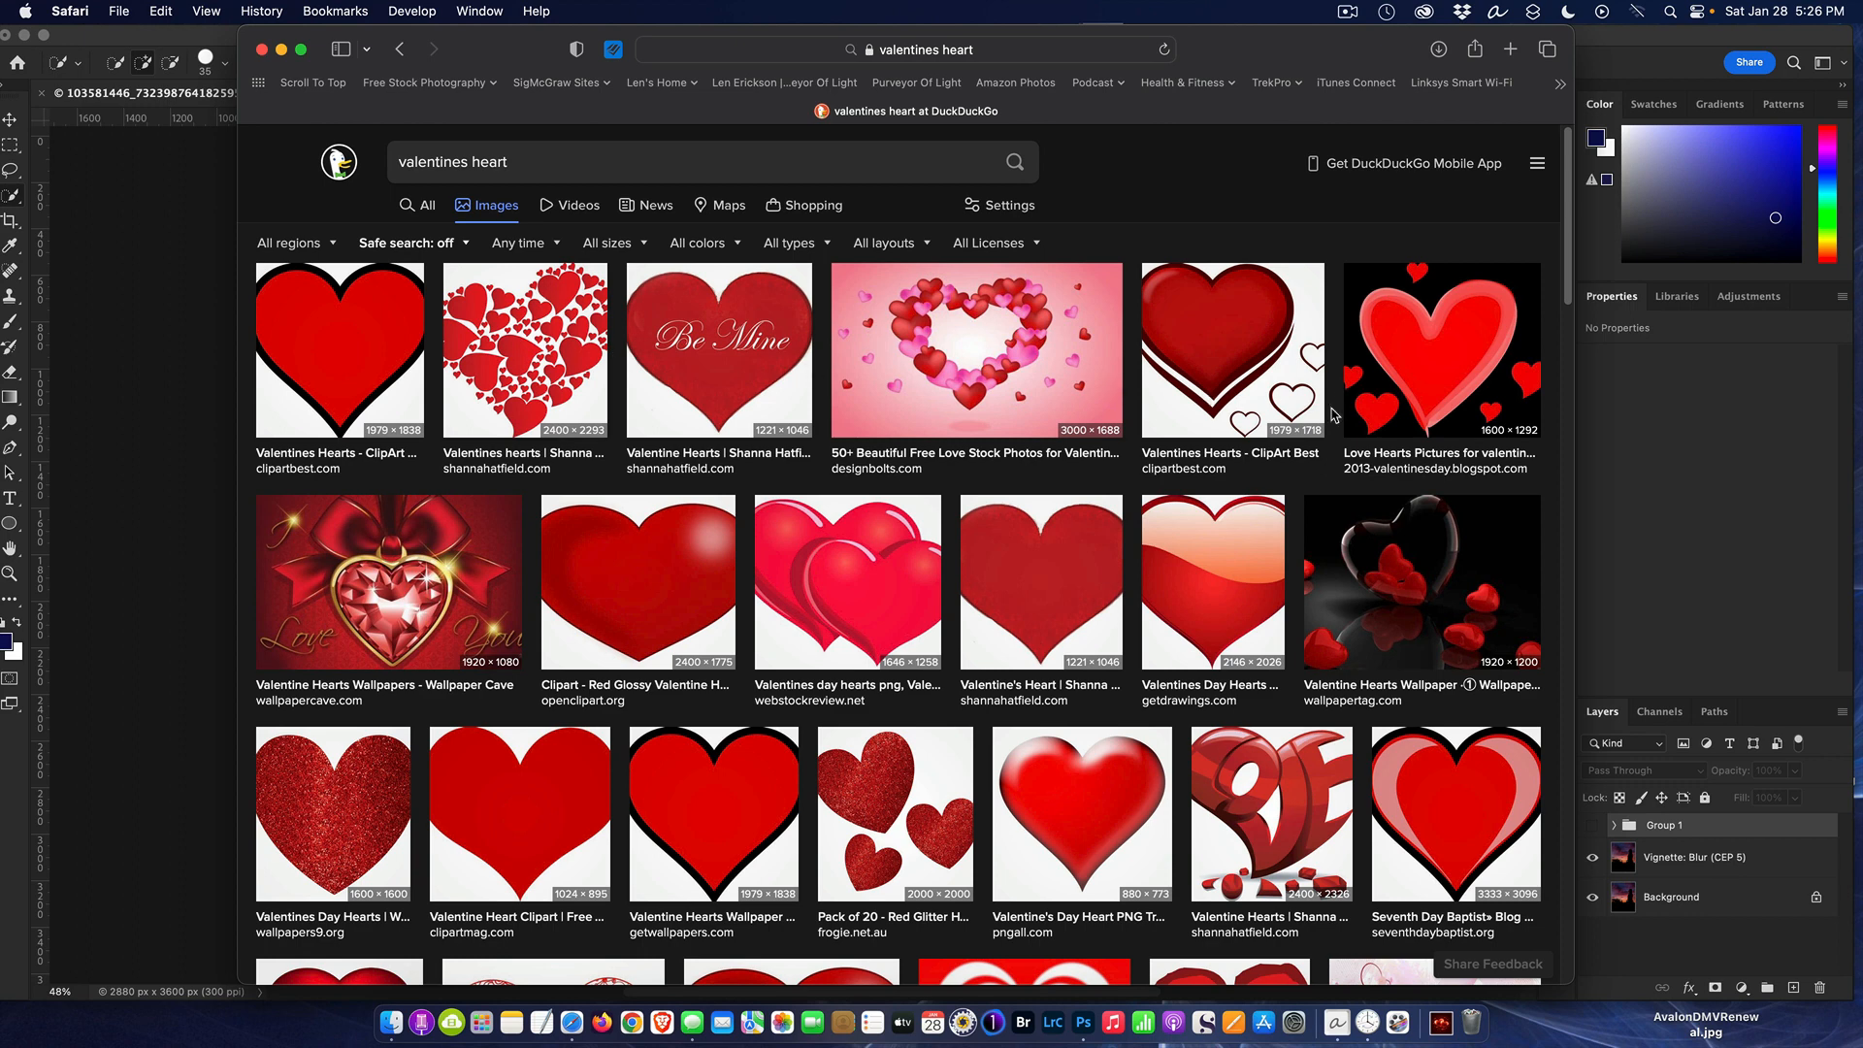
Find the "two shiny valentines day hearts background" image from vecteezy.com in the results and open its full-size file.
scroll(1004, 540, "down", 3)
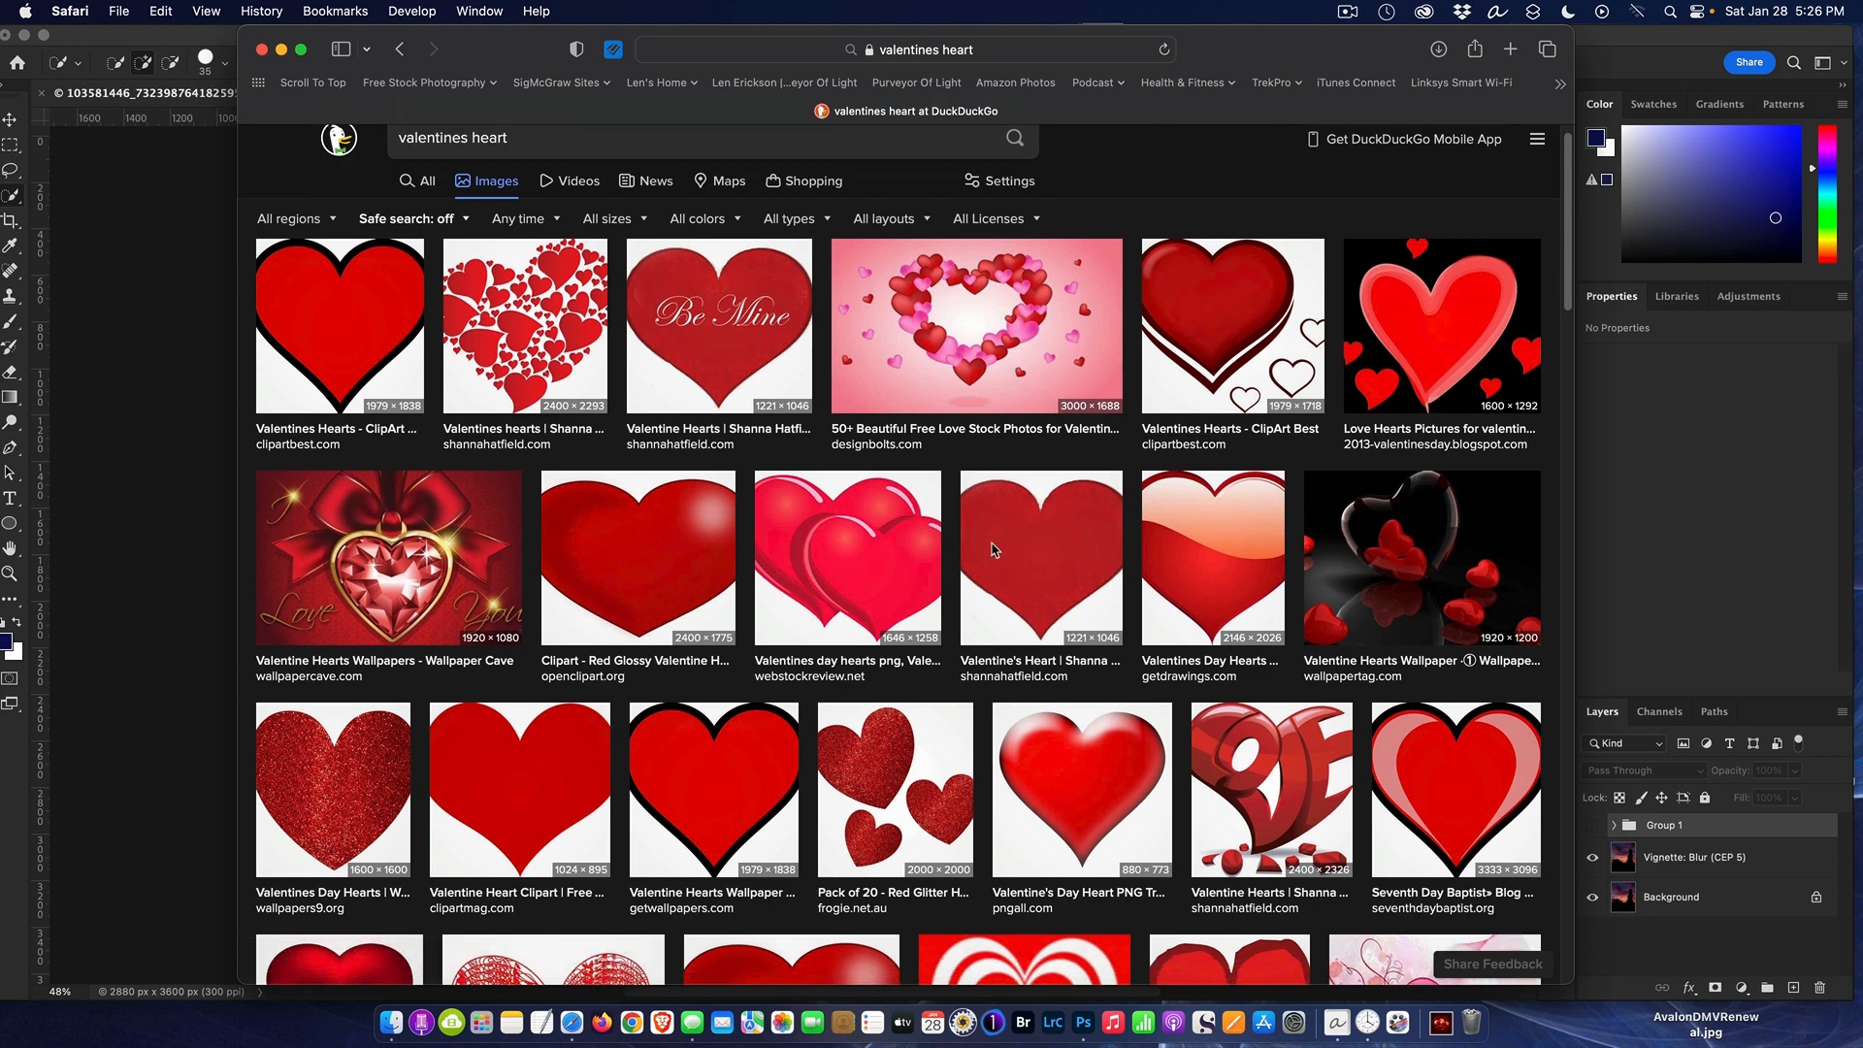
scroll(993, 550, "down", 8)
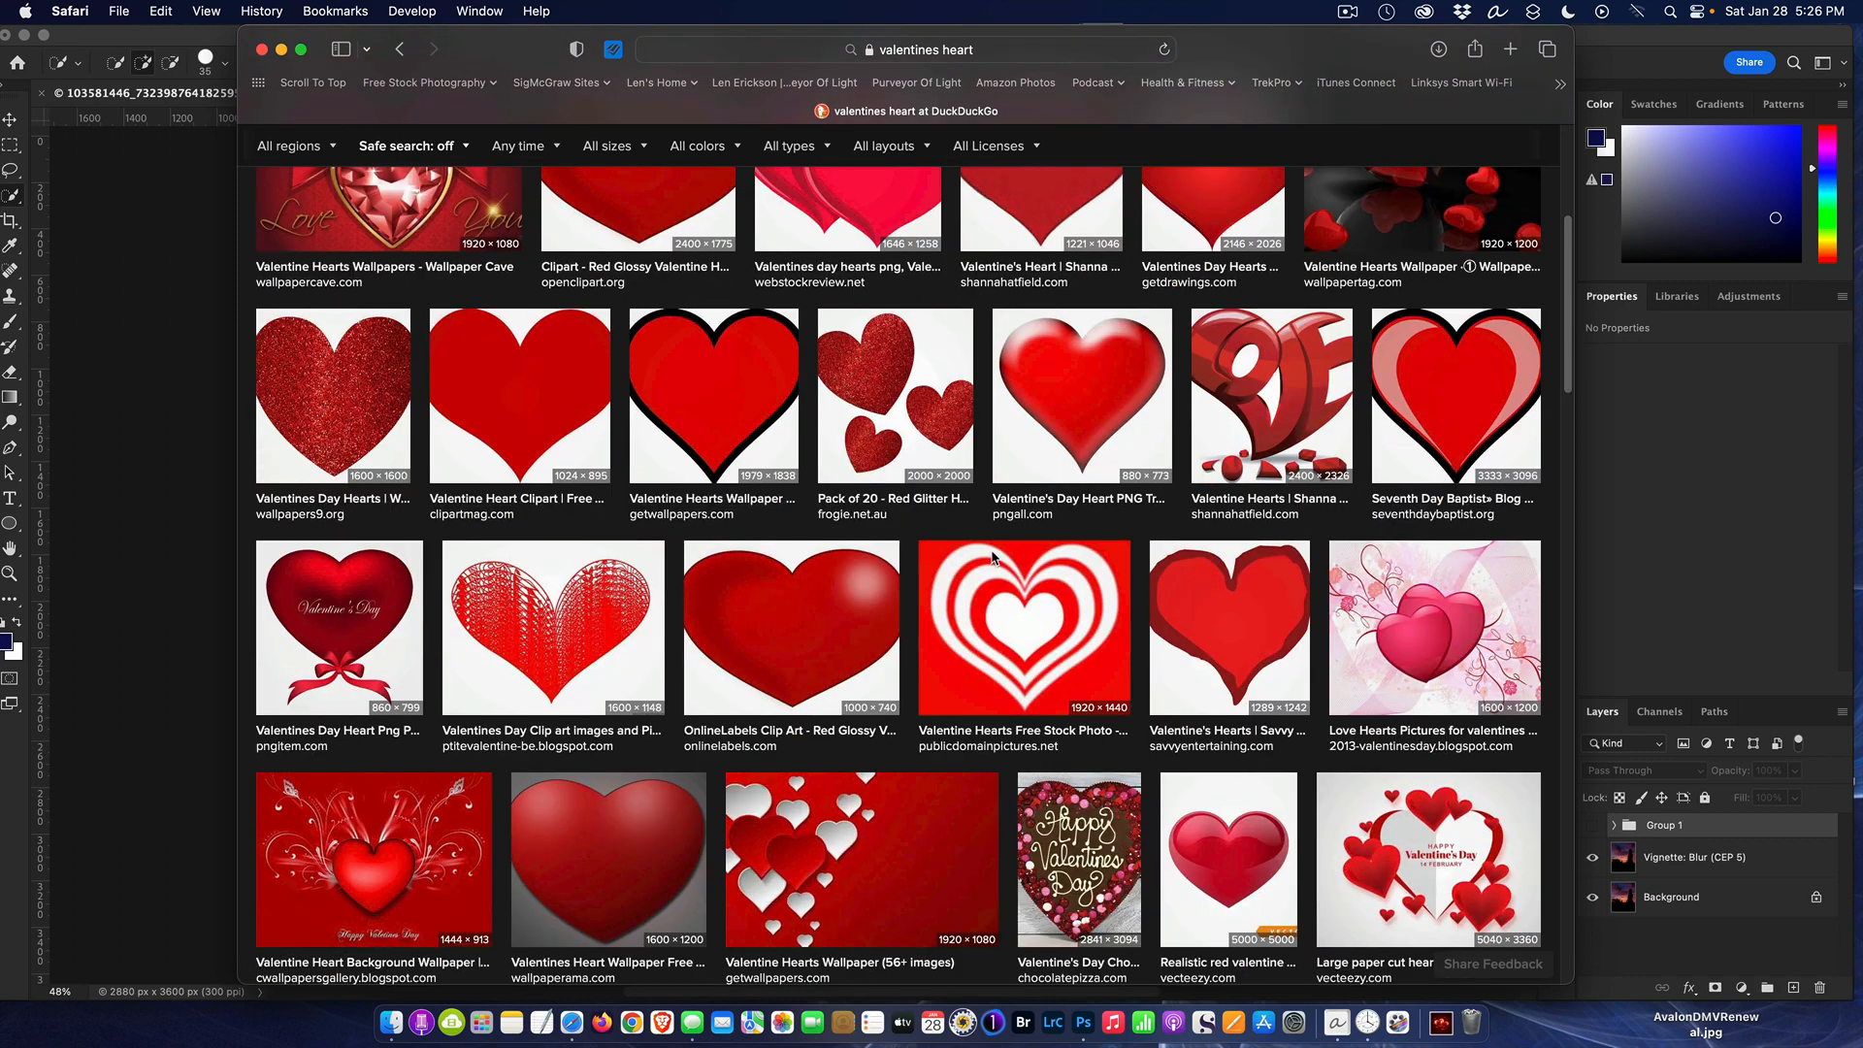
scroll(993, 557, "down", 8)
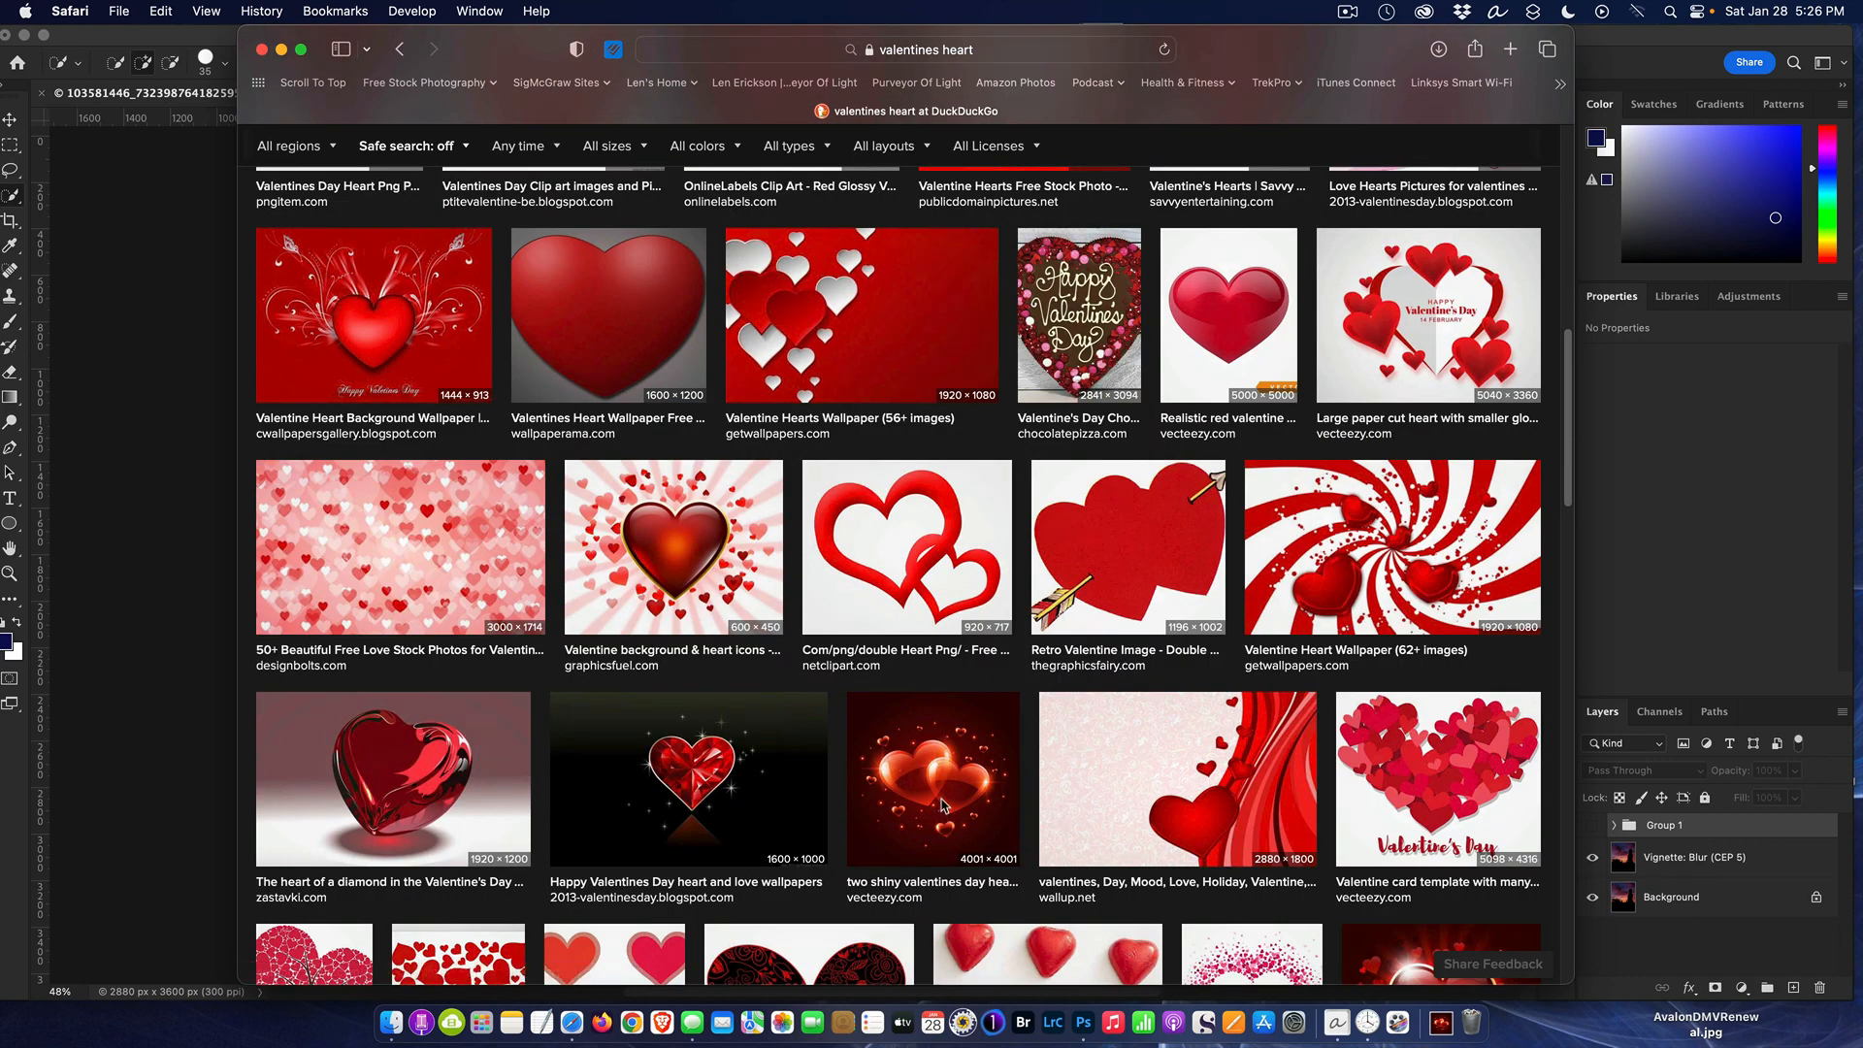
left_click(947, 794)
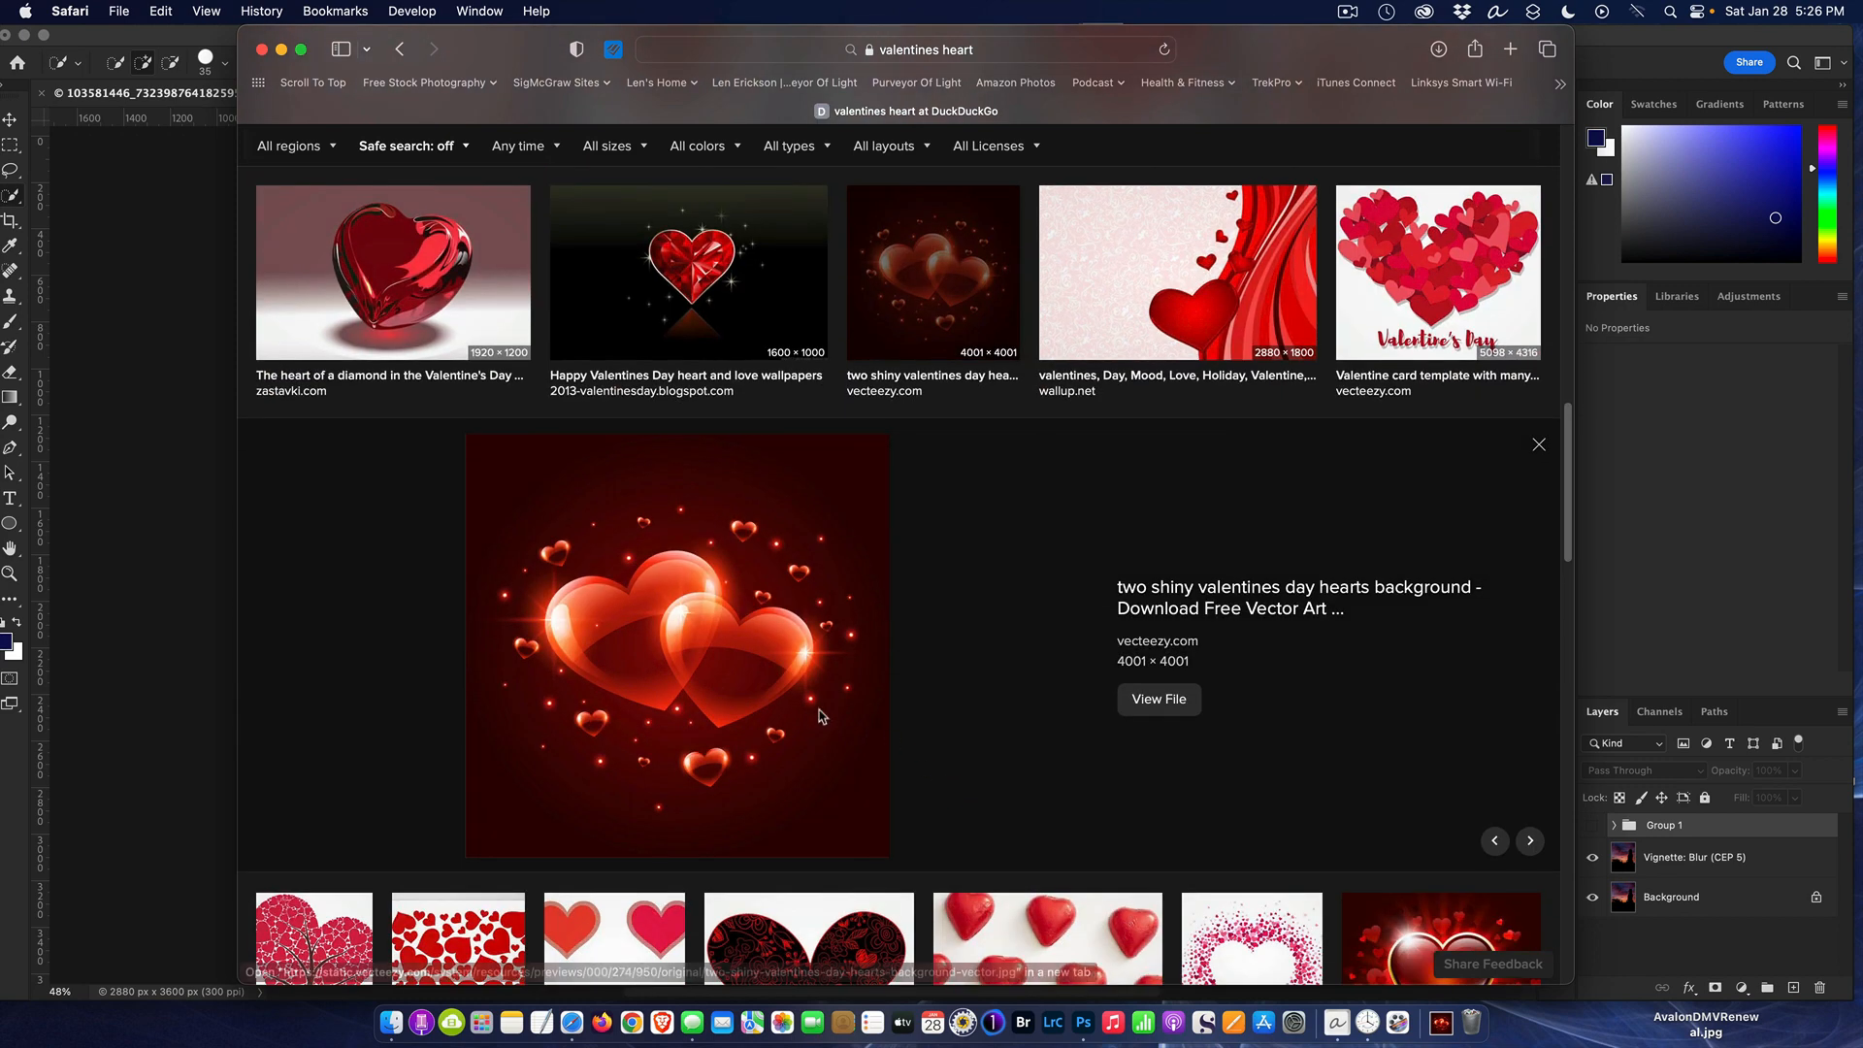
left_click(1180, 707)
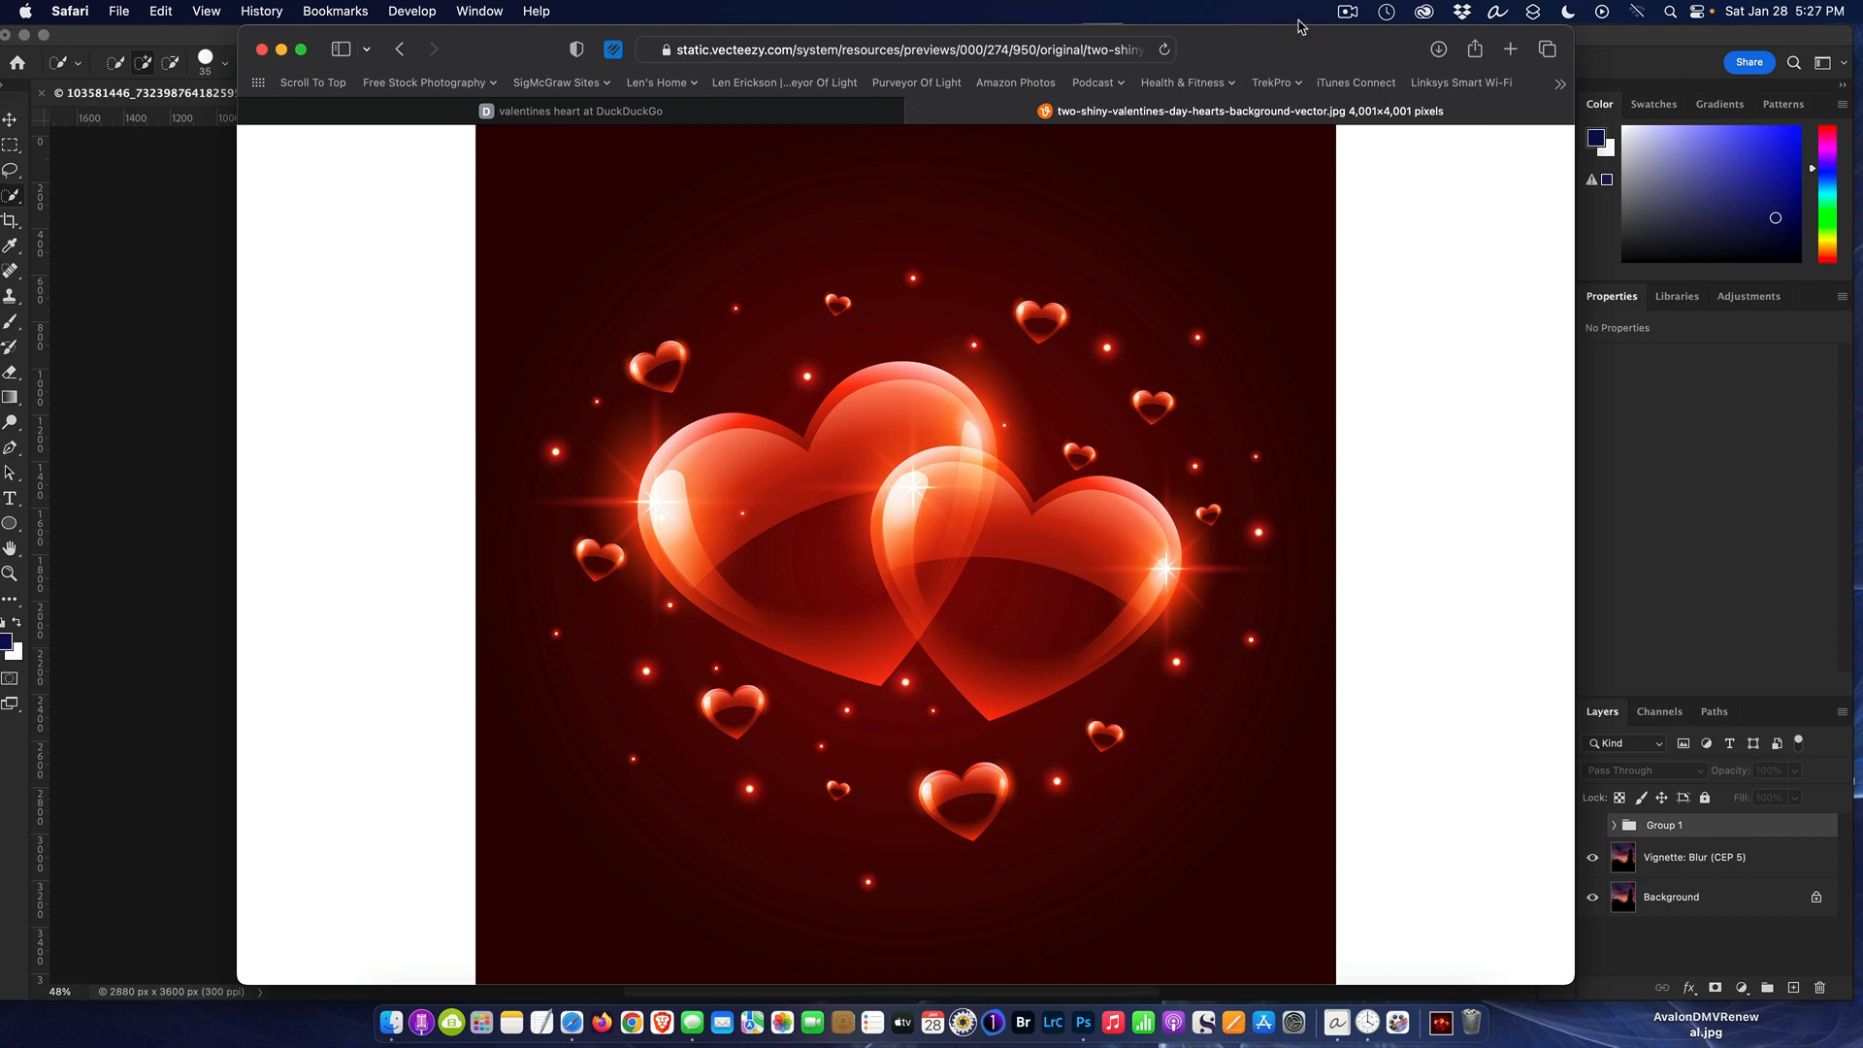
Bring the shiny hearts image from Safari into the sunset photo in Photoshop as a new layer, accepting the color profile conversion.
left_click_drag(1290, 45, 1697, 62)
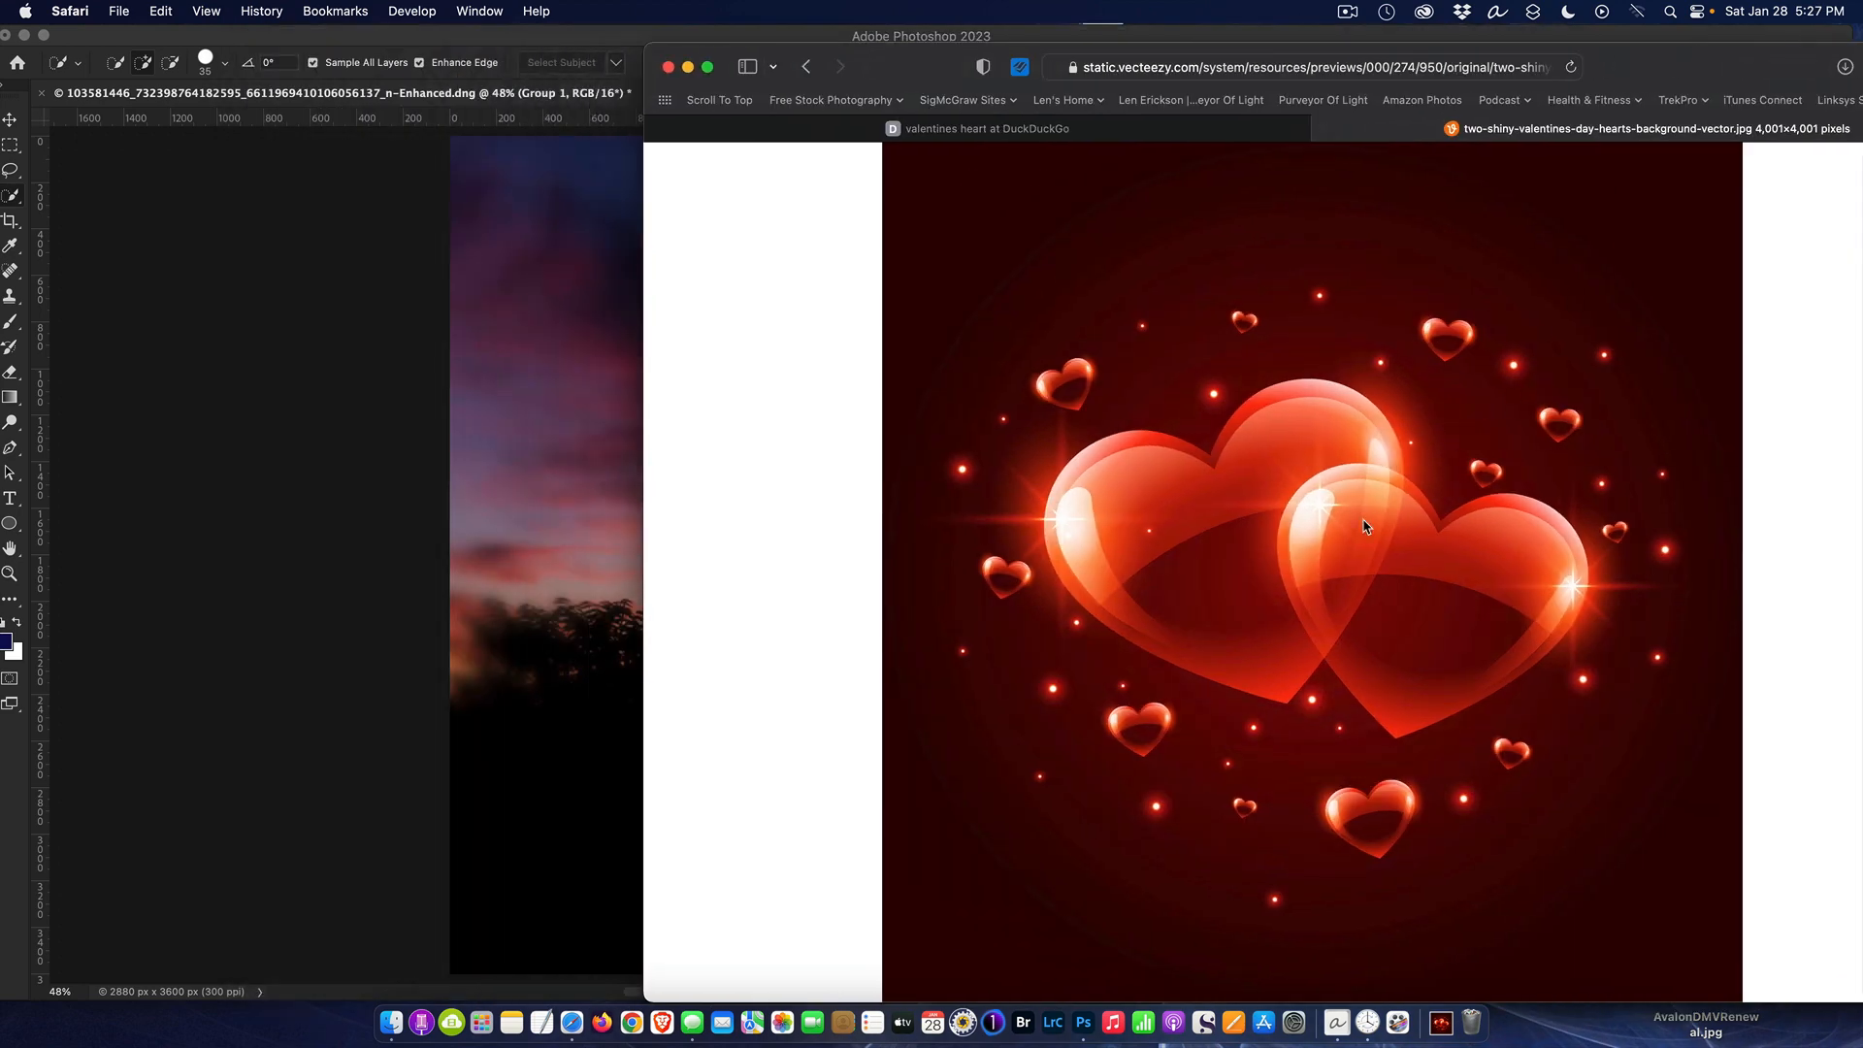
left_click_drag(1321, 526, 524, 445)
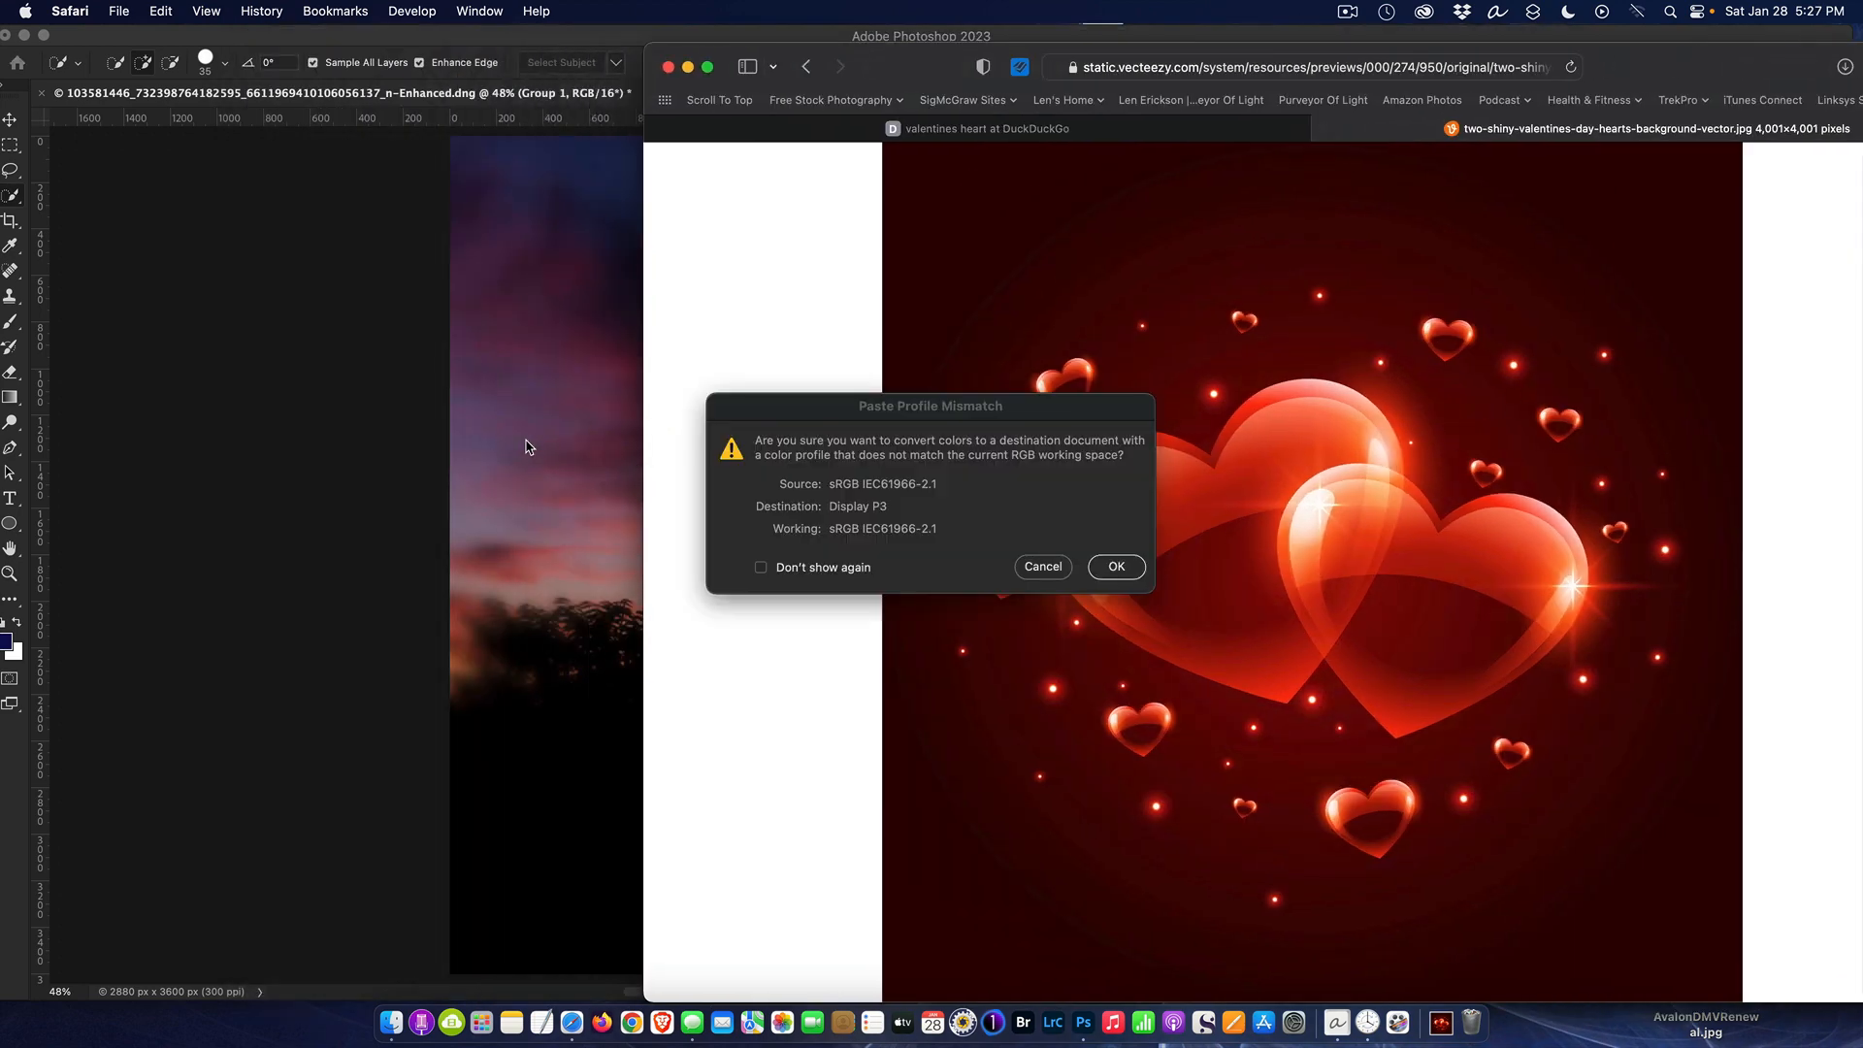
left_click(1111, 570)
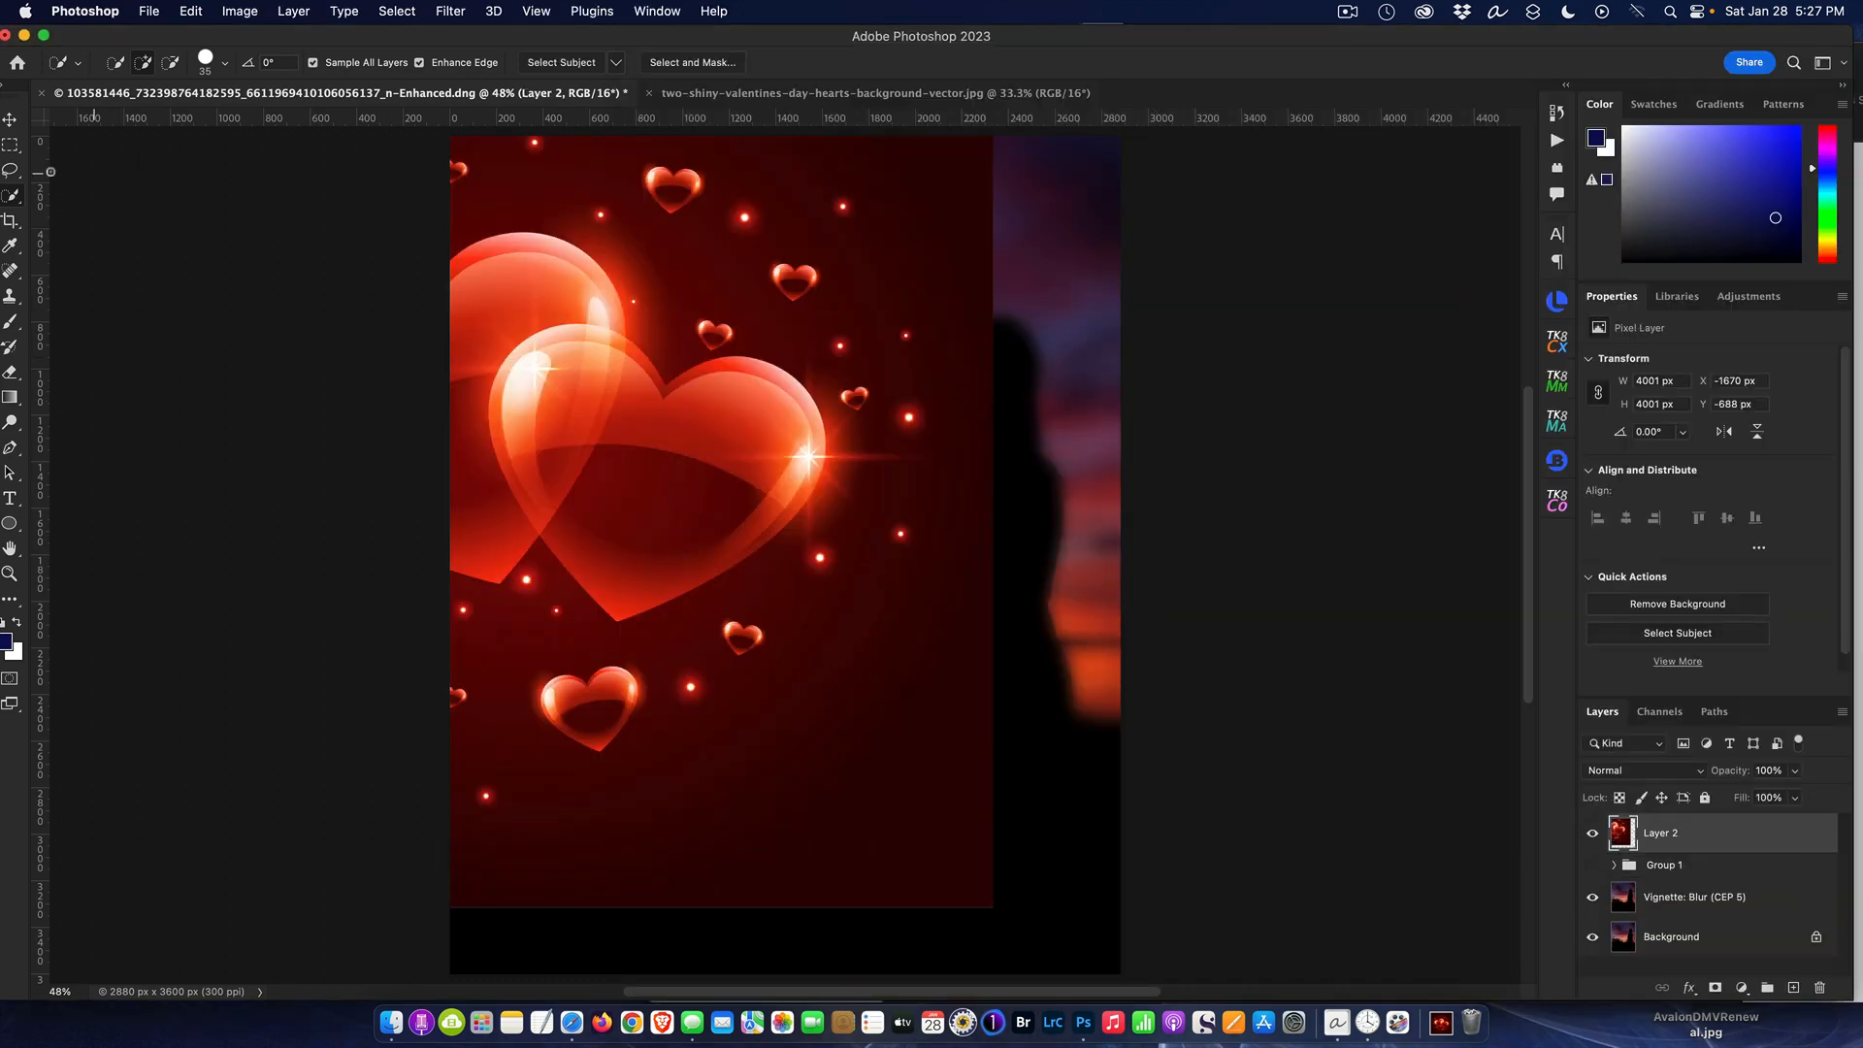
Move the hearts layer to about X -693 px, Y -646 px, using 32% opacity as a placement guide and restoring it to 100%.
left_click(8, 119)
left_click_drag(569, 323, 789, 328)
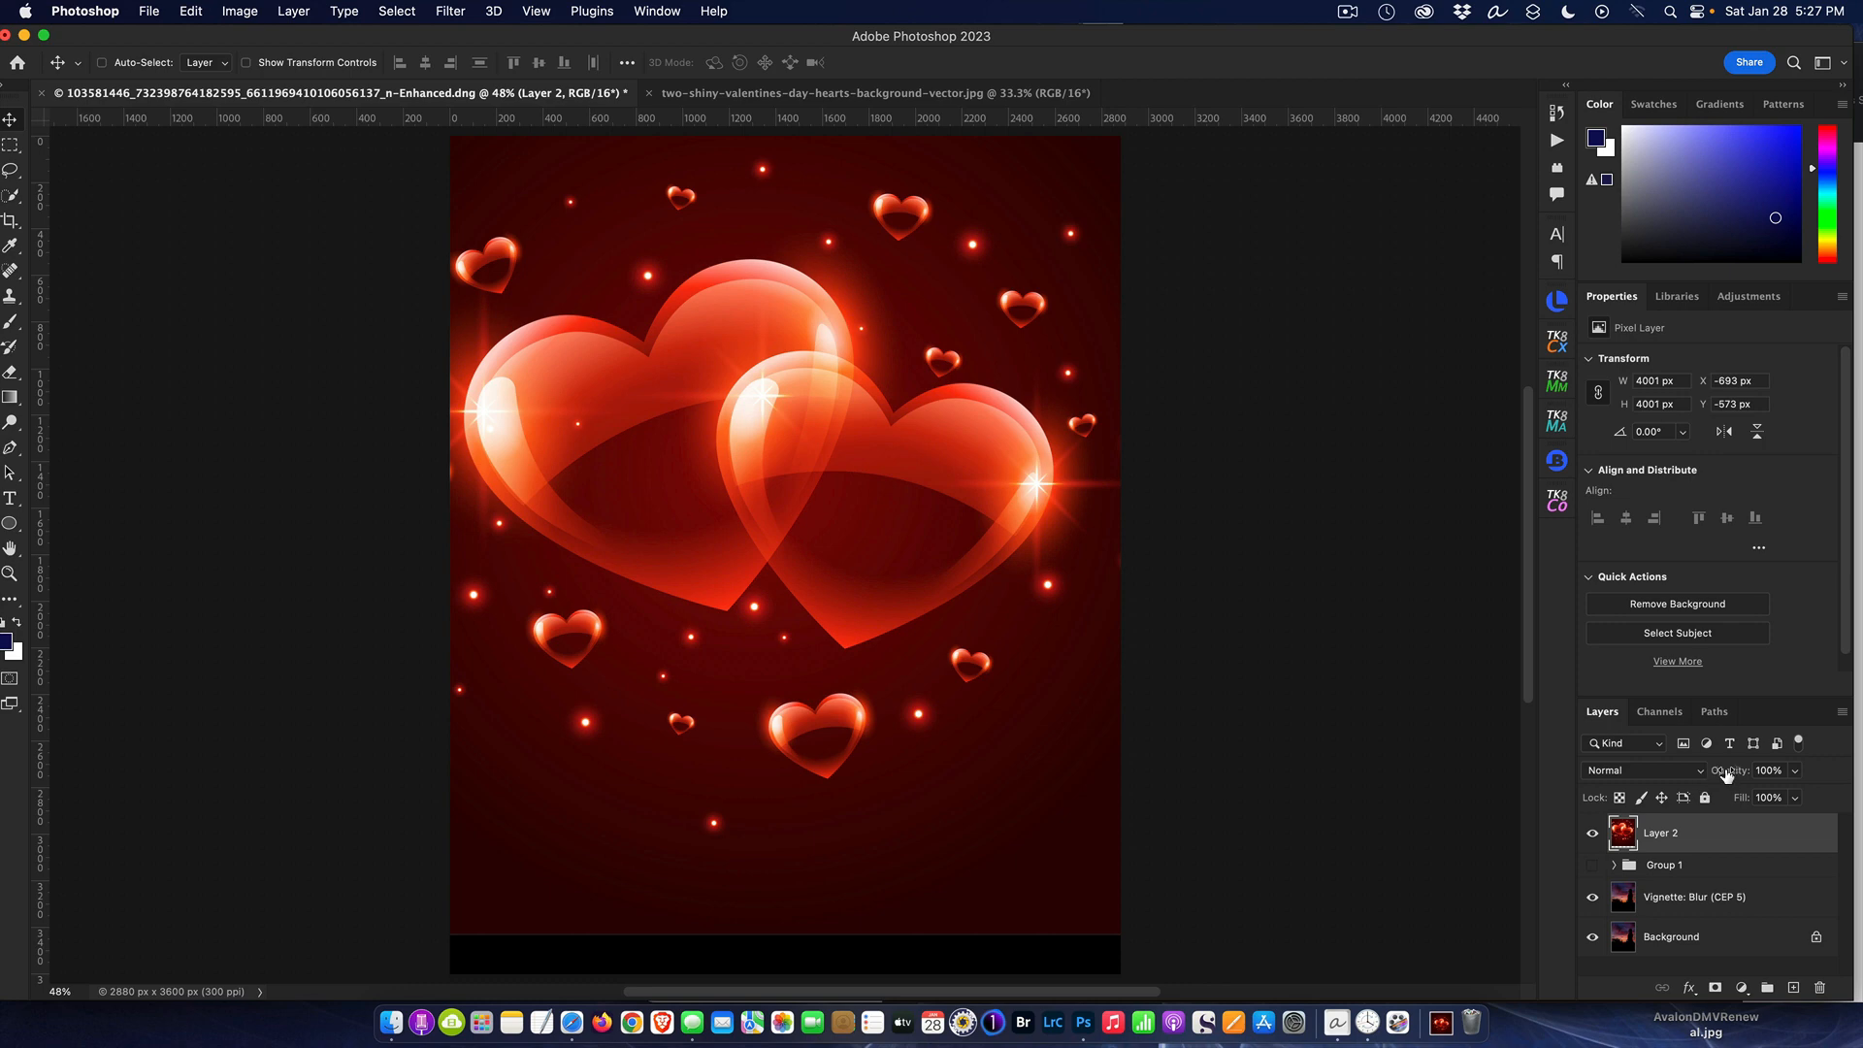
left_click_drag(1737, 775, 1695, 777)
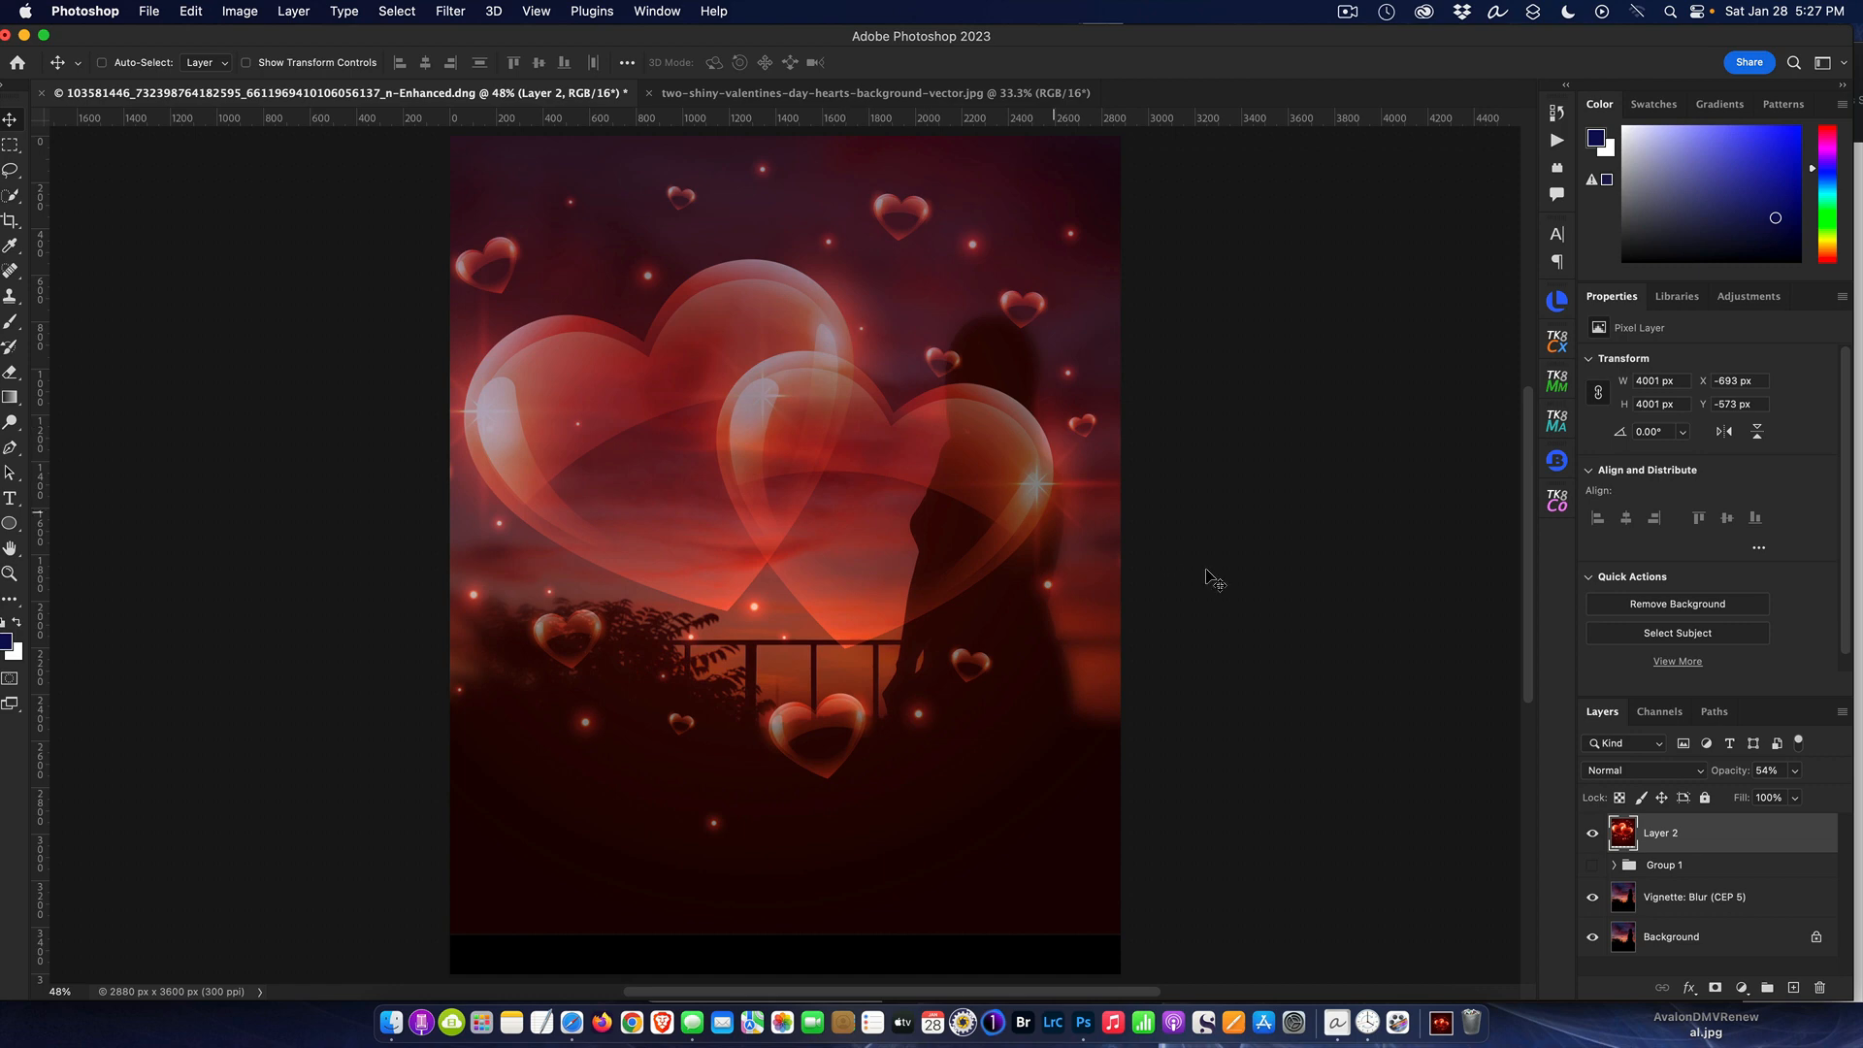
left_click_drag(1737, 774, 1710, 774)
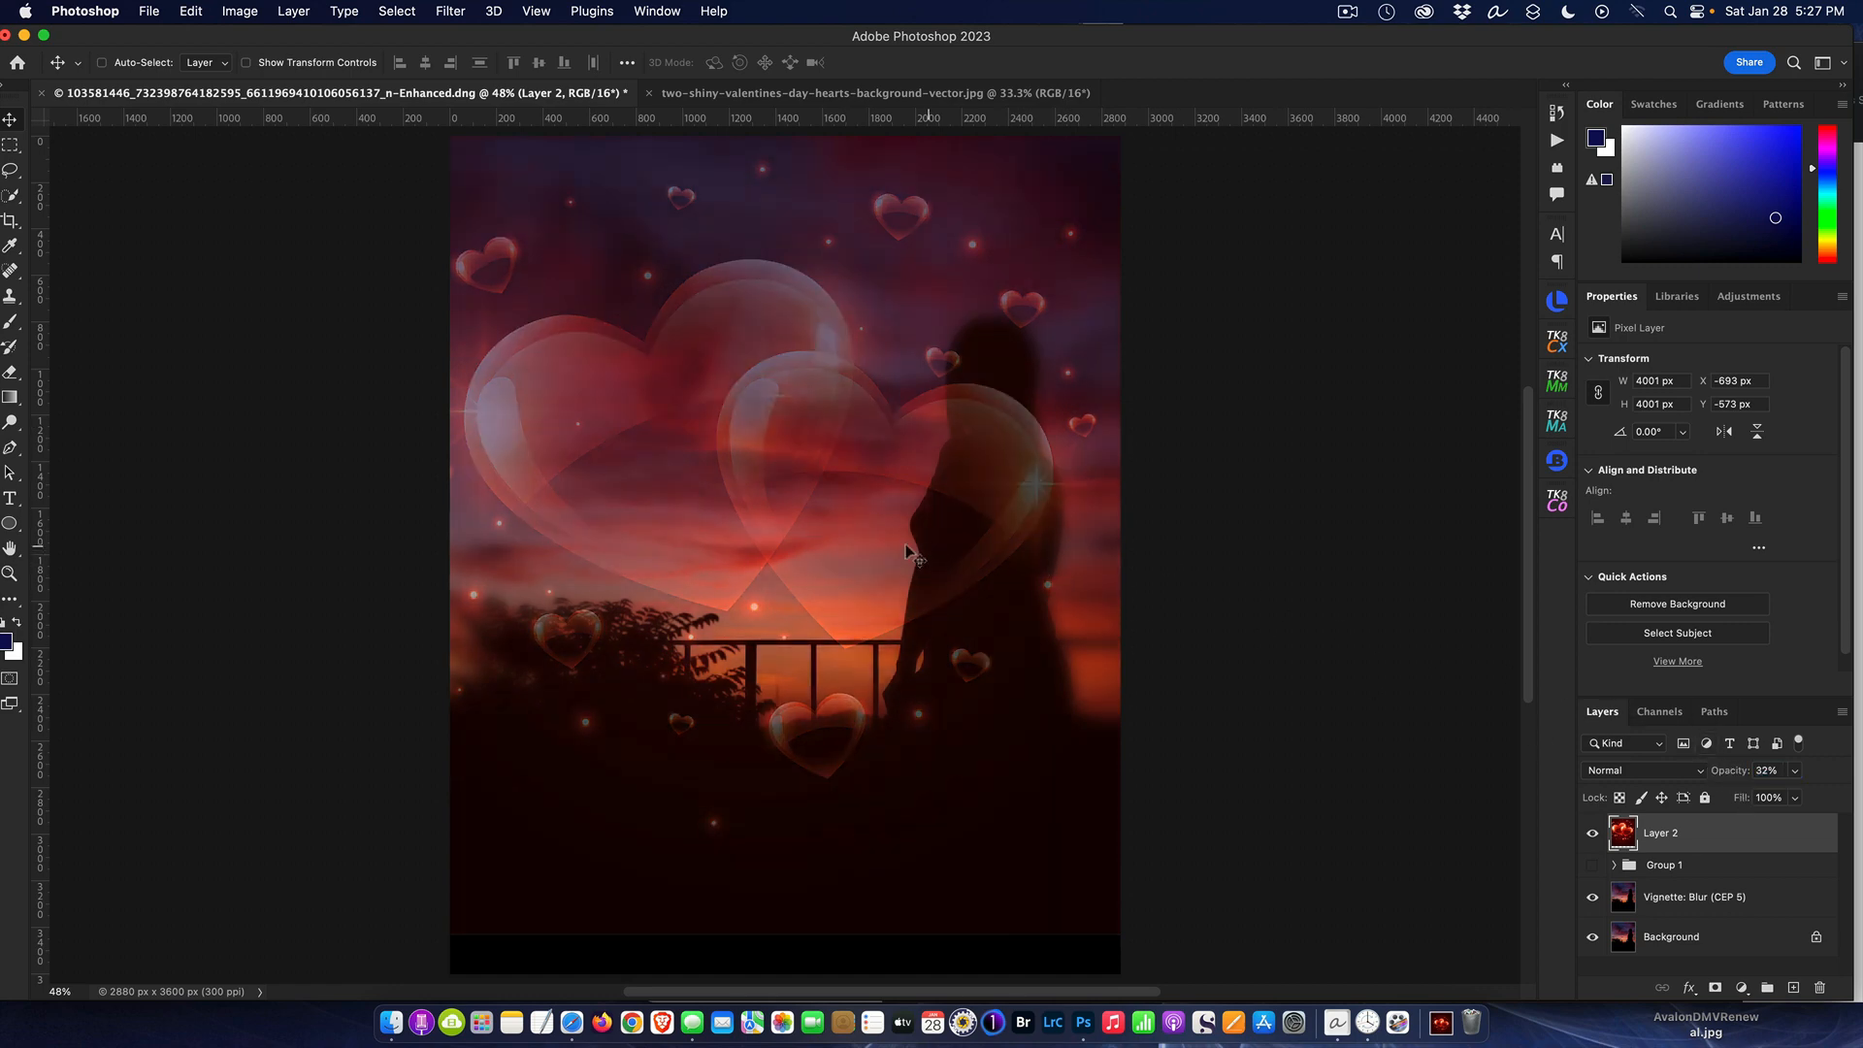
left_click_drag(864, 532, 865, 517)
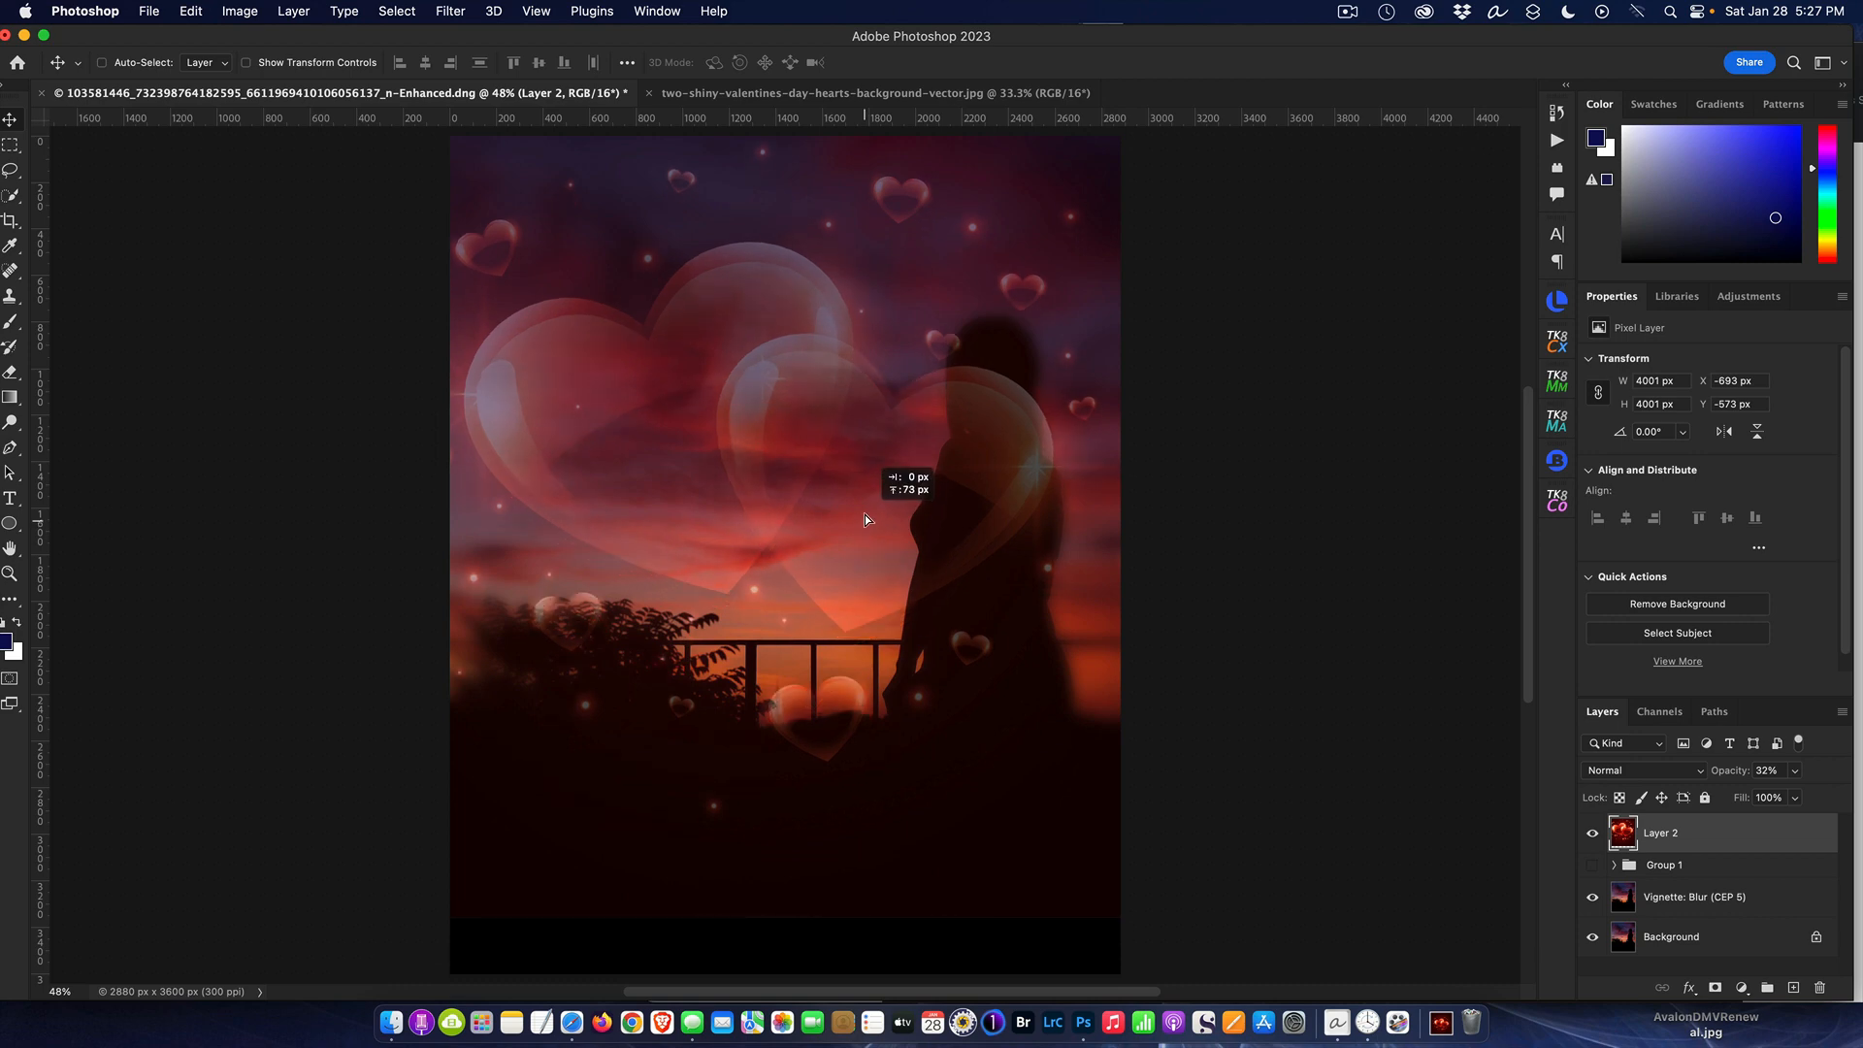
left_click_drag(865, 514, 864, 511)
left_click_drag(1714, 773, 1841, 775)
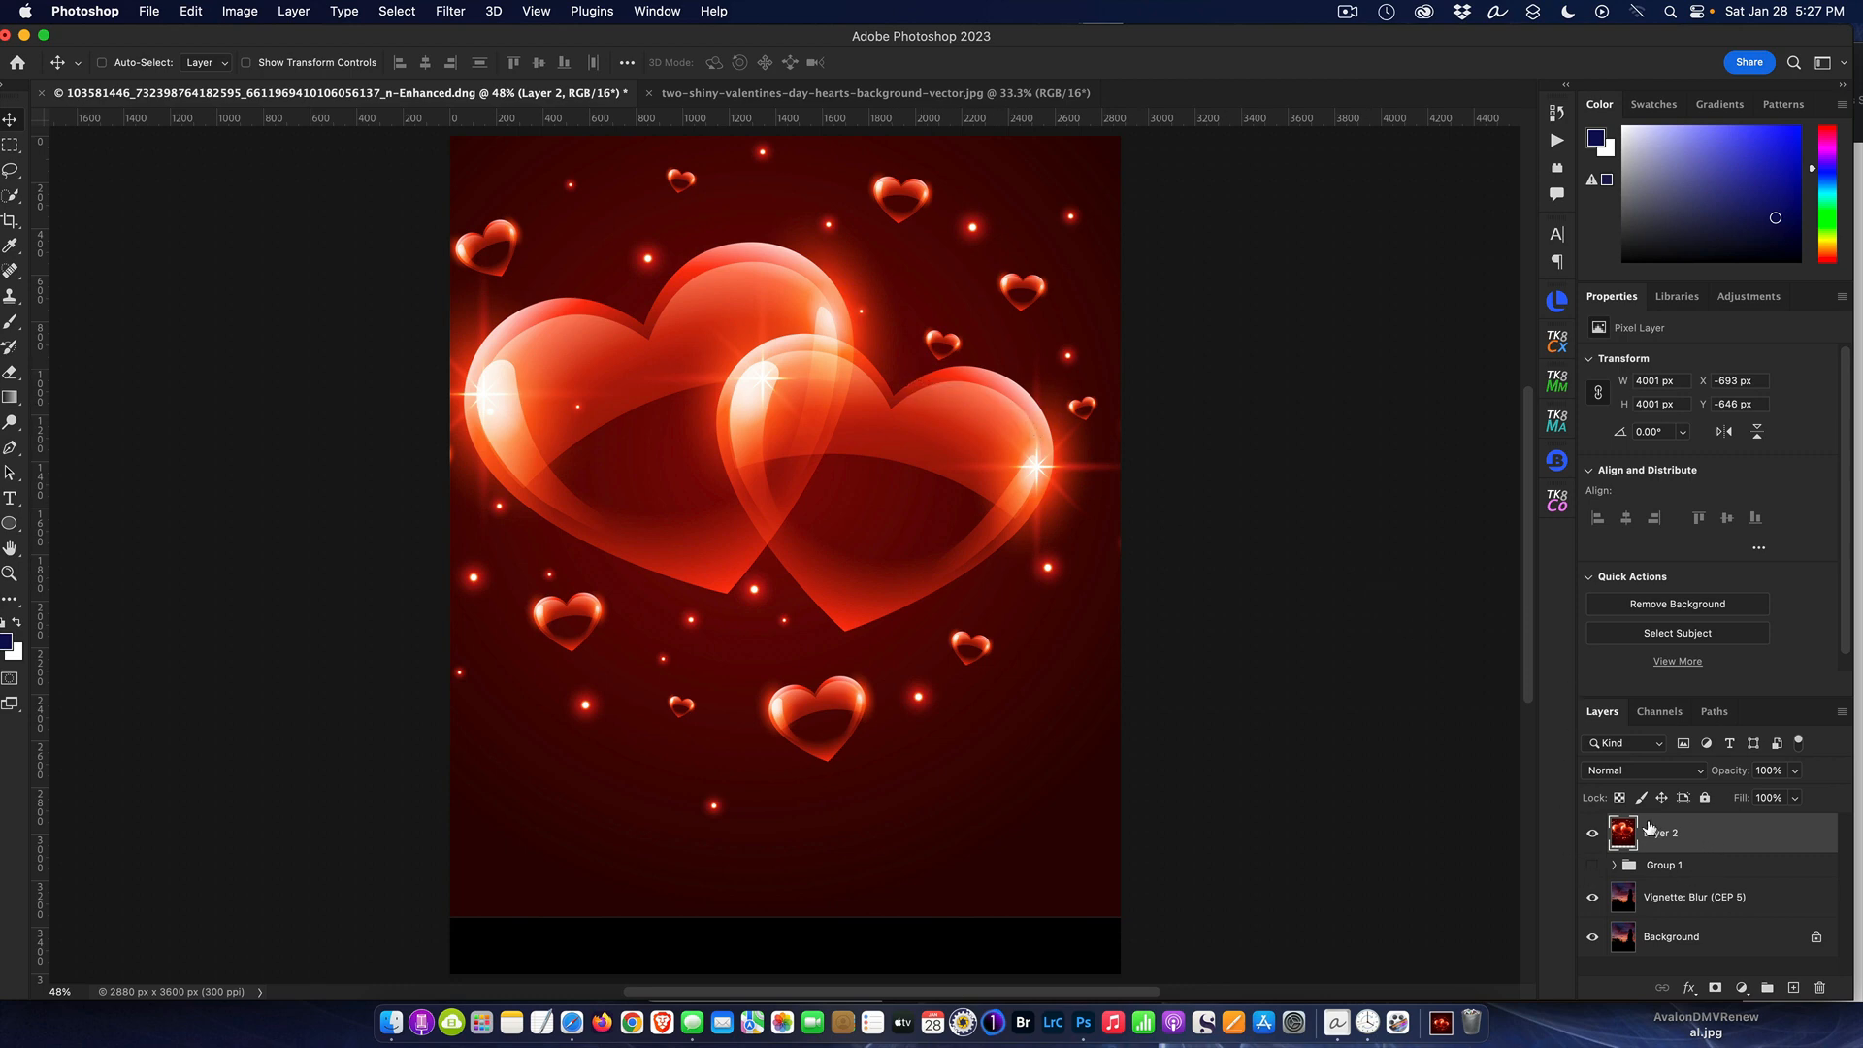
Preview the blend modes on the hearts layer and set it to Soft Light.
left_click(1696, 772)
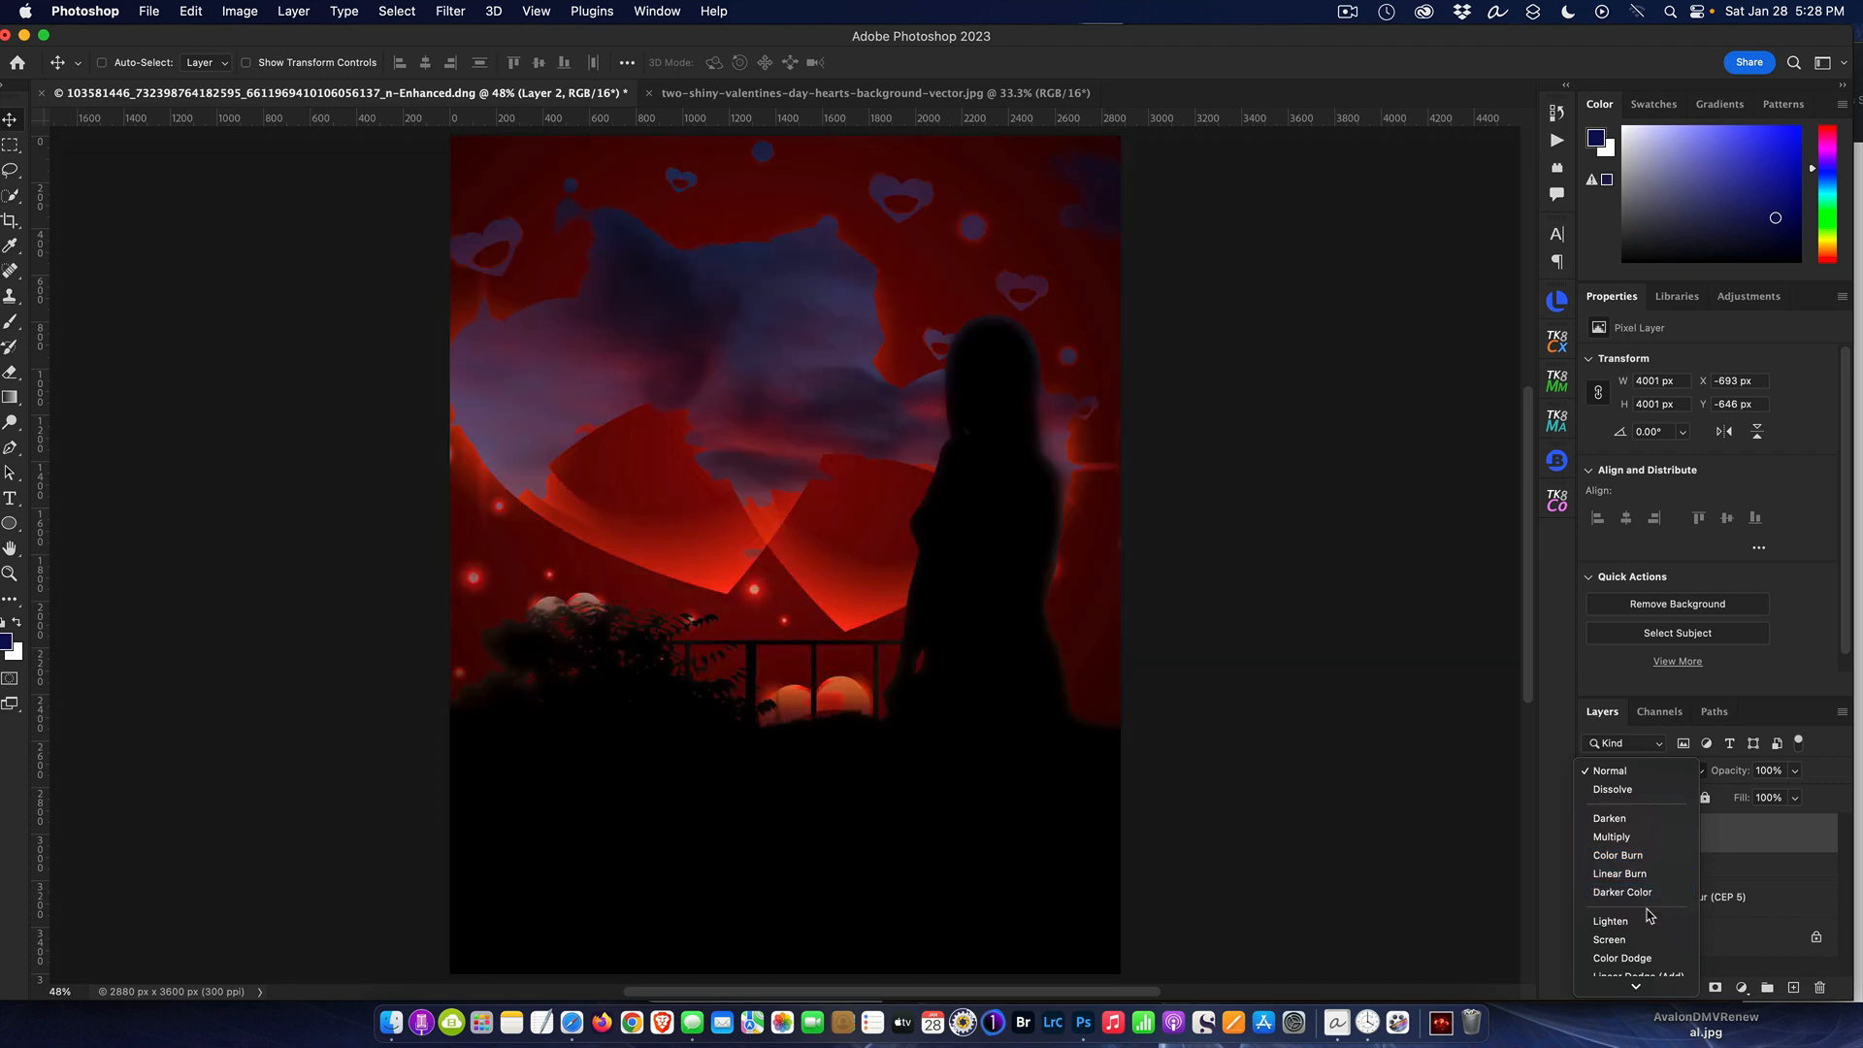
scroll(1647, 937, "down", 3)
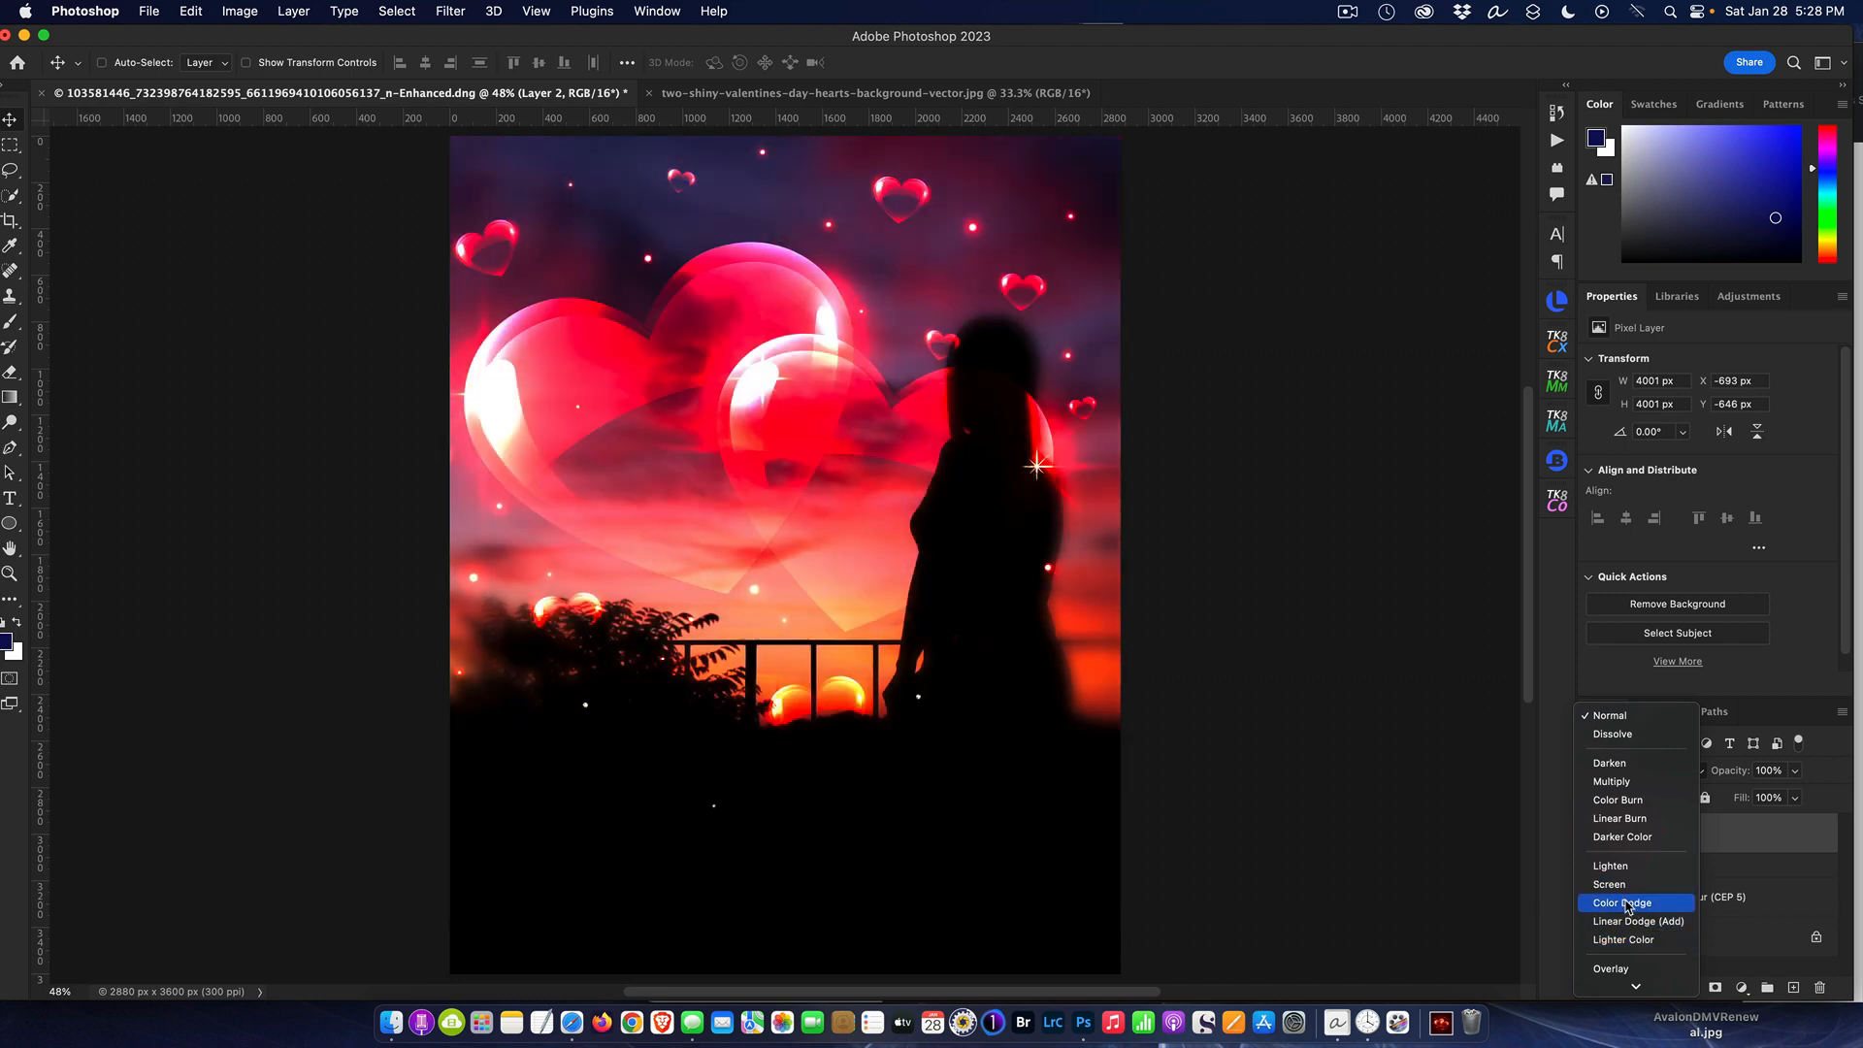
scroll(1627, 905, "down", 3)
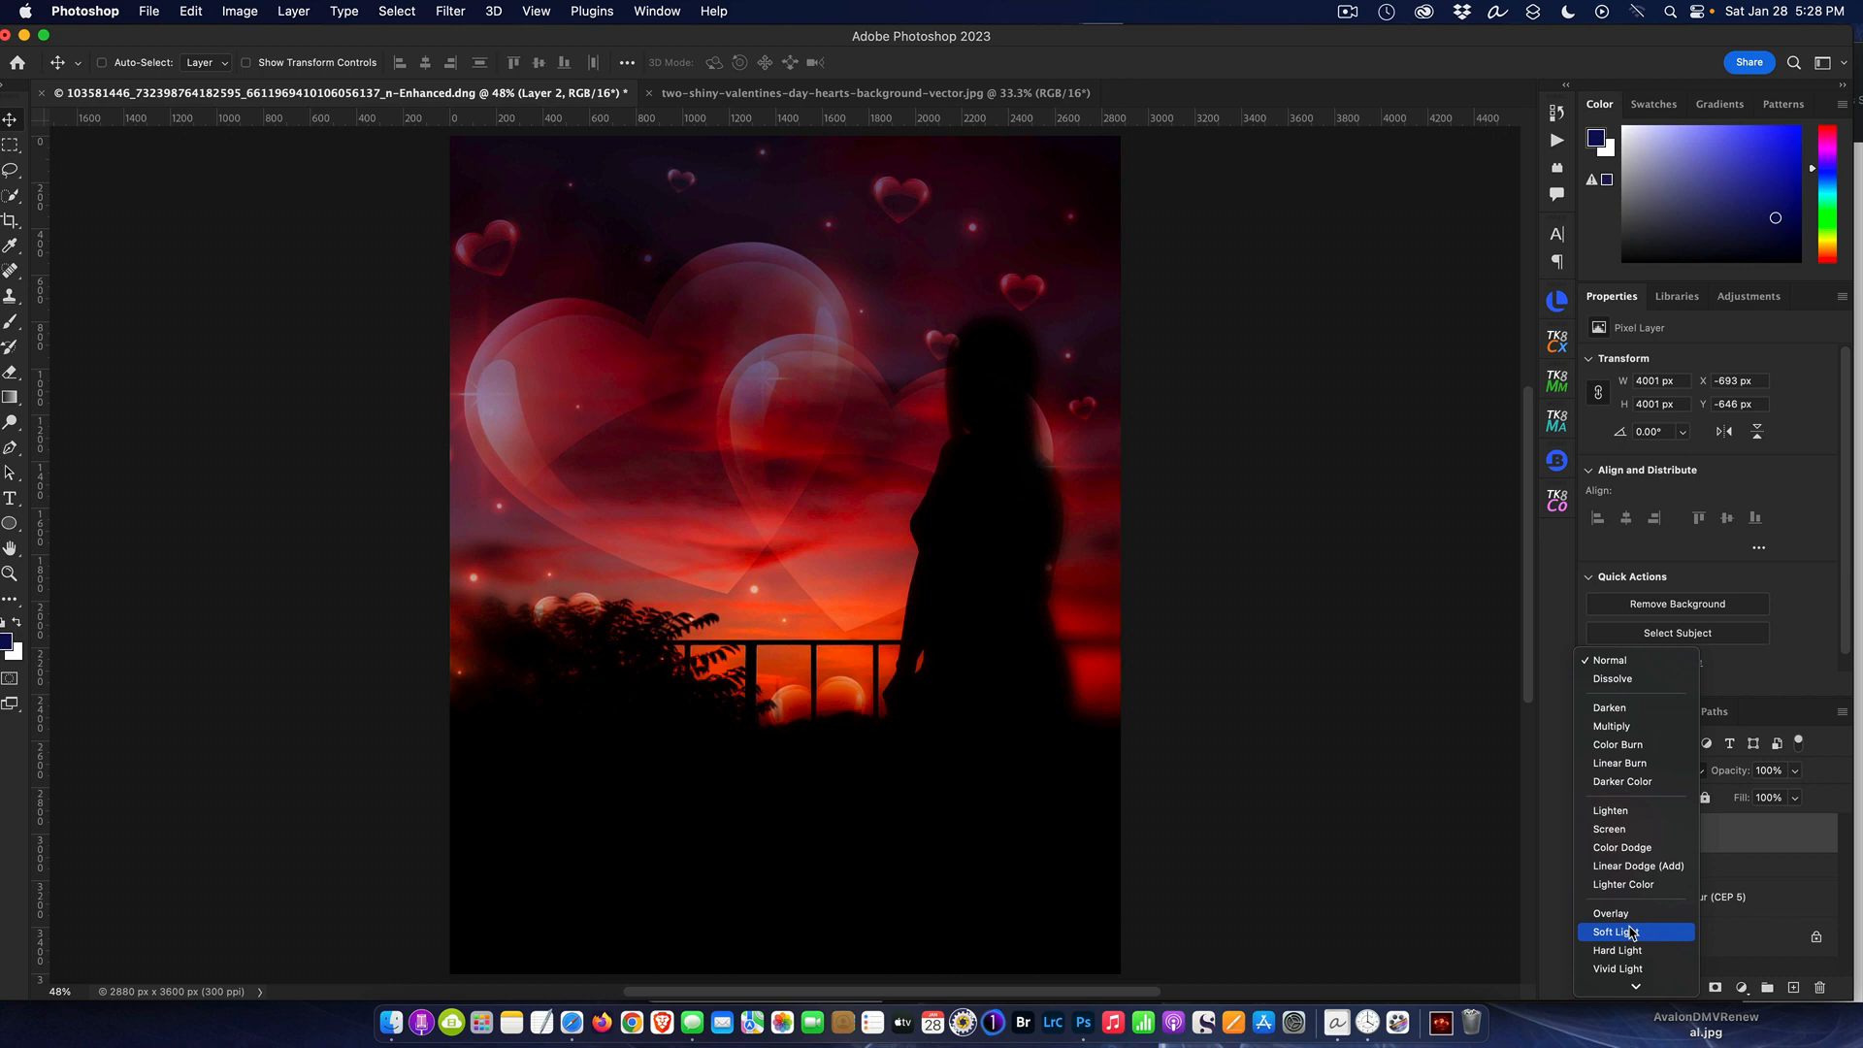
left_click(1633, 933)
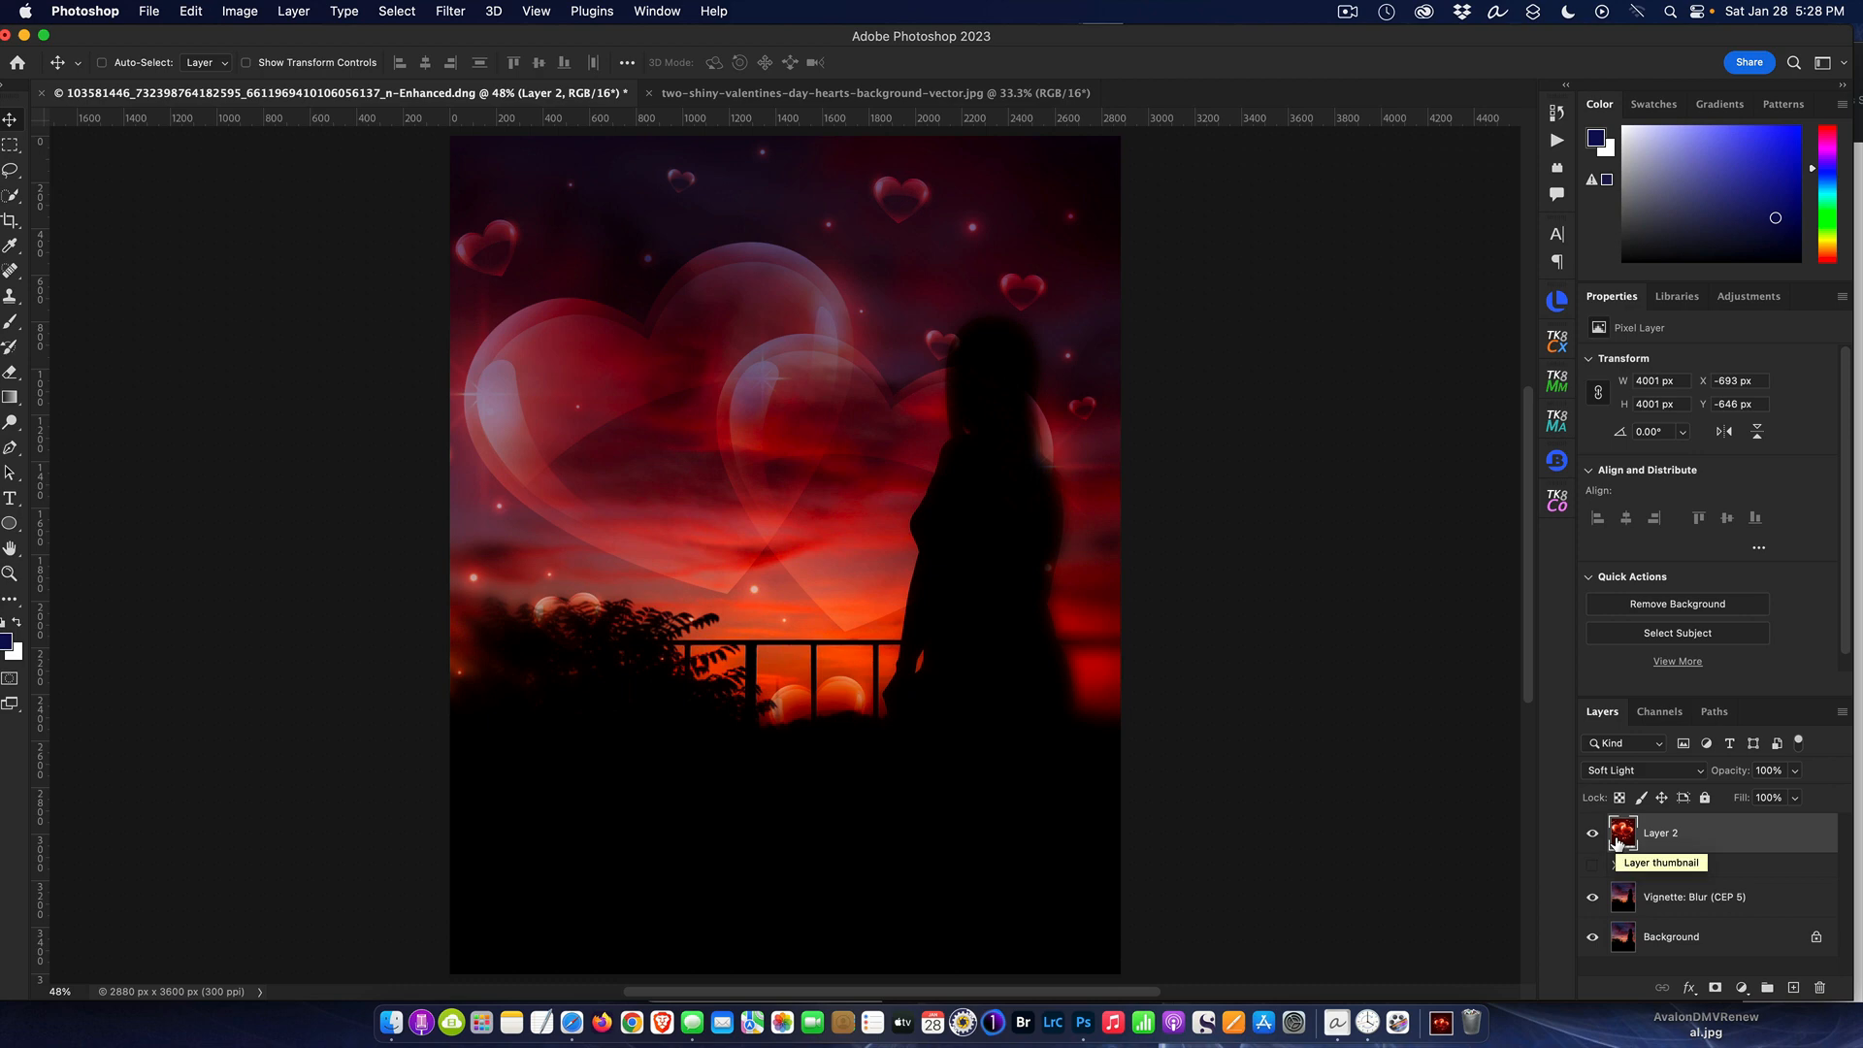
Add the text "Two Hearts Joined As One" across the upper sky in red 70 pt Brittany Signature.
left_click(10, 500)
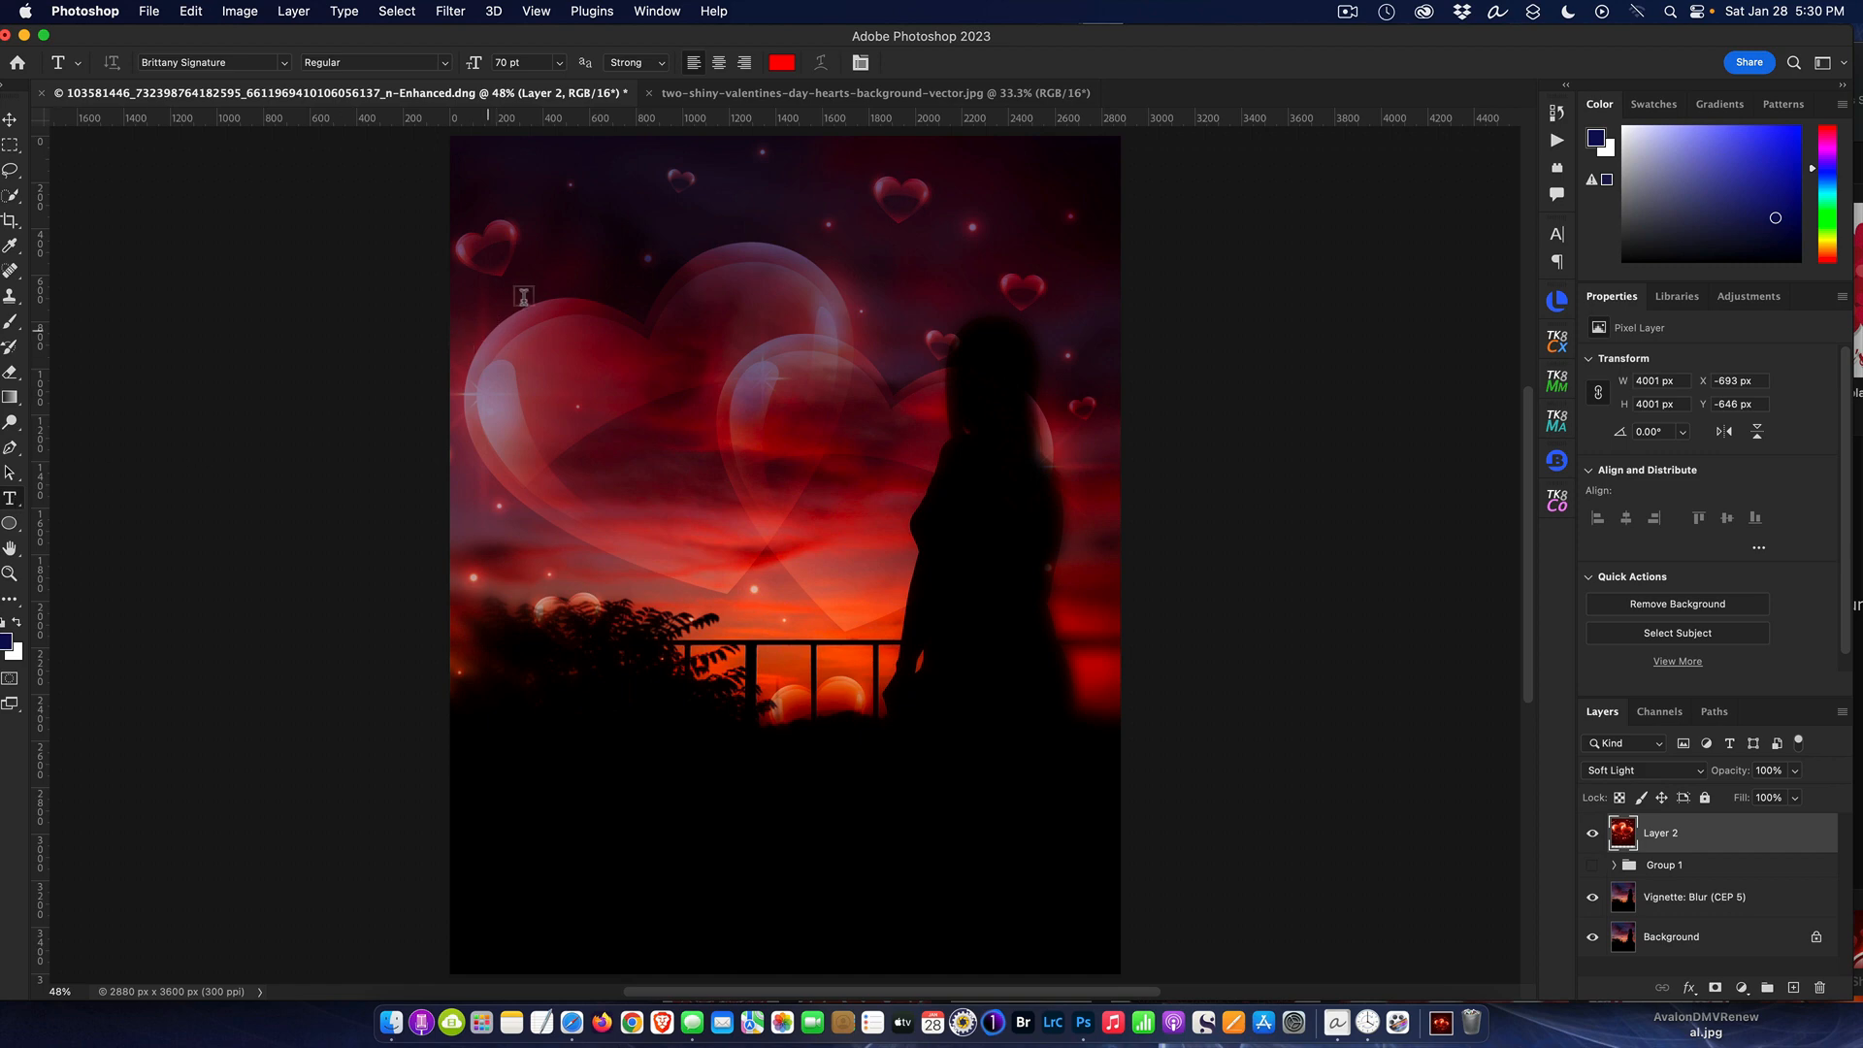
left_click(575, 249)
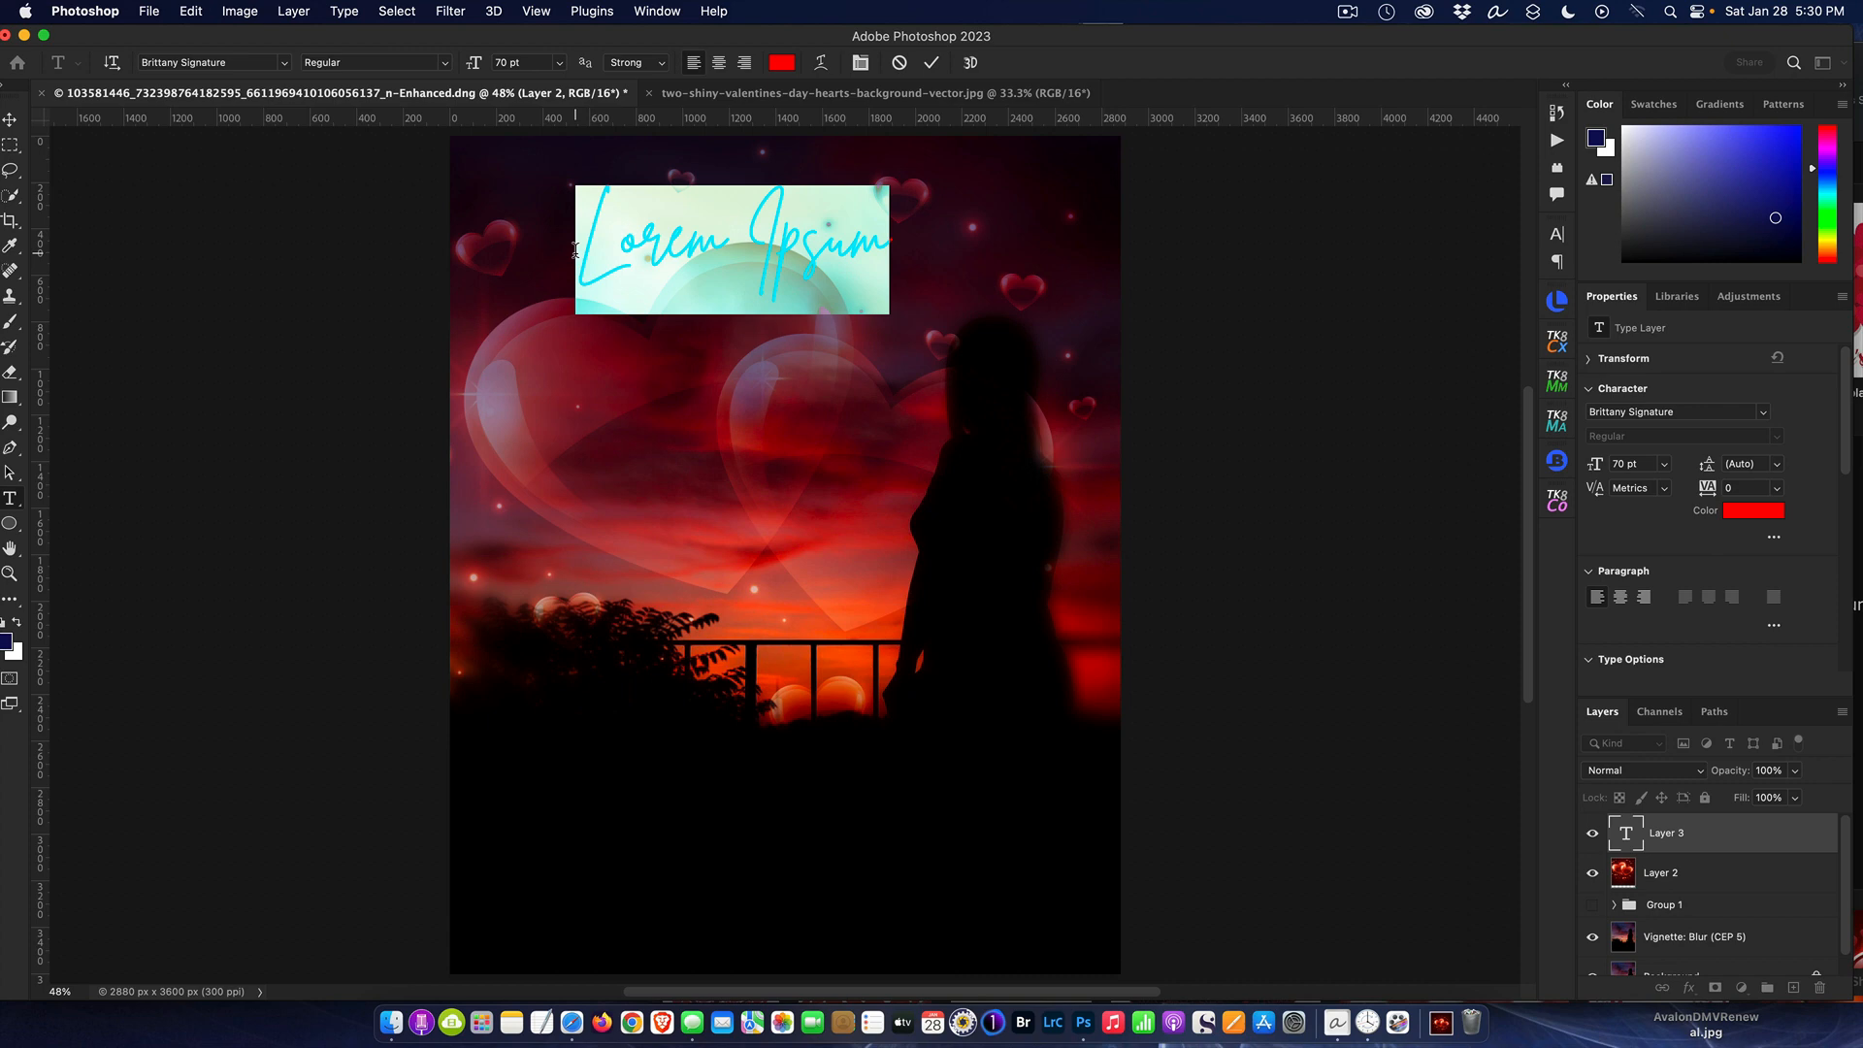
type("T")
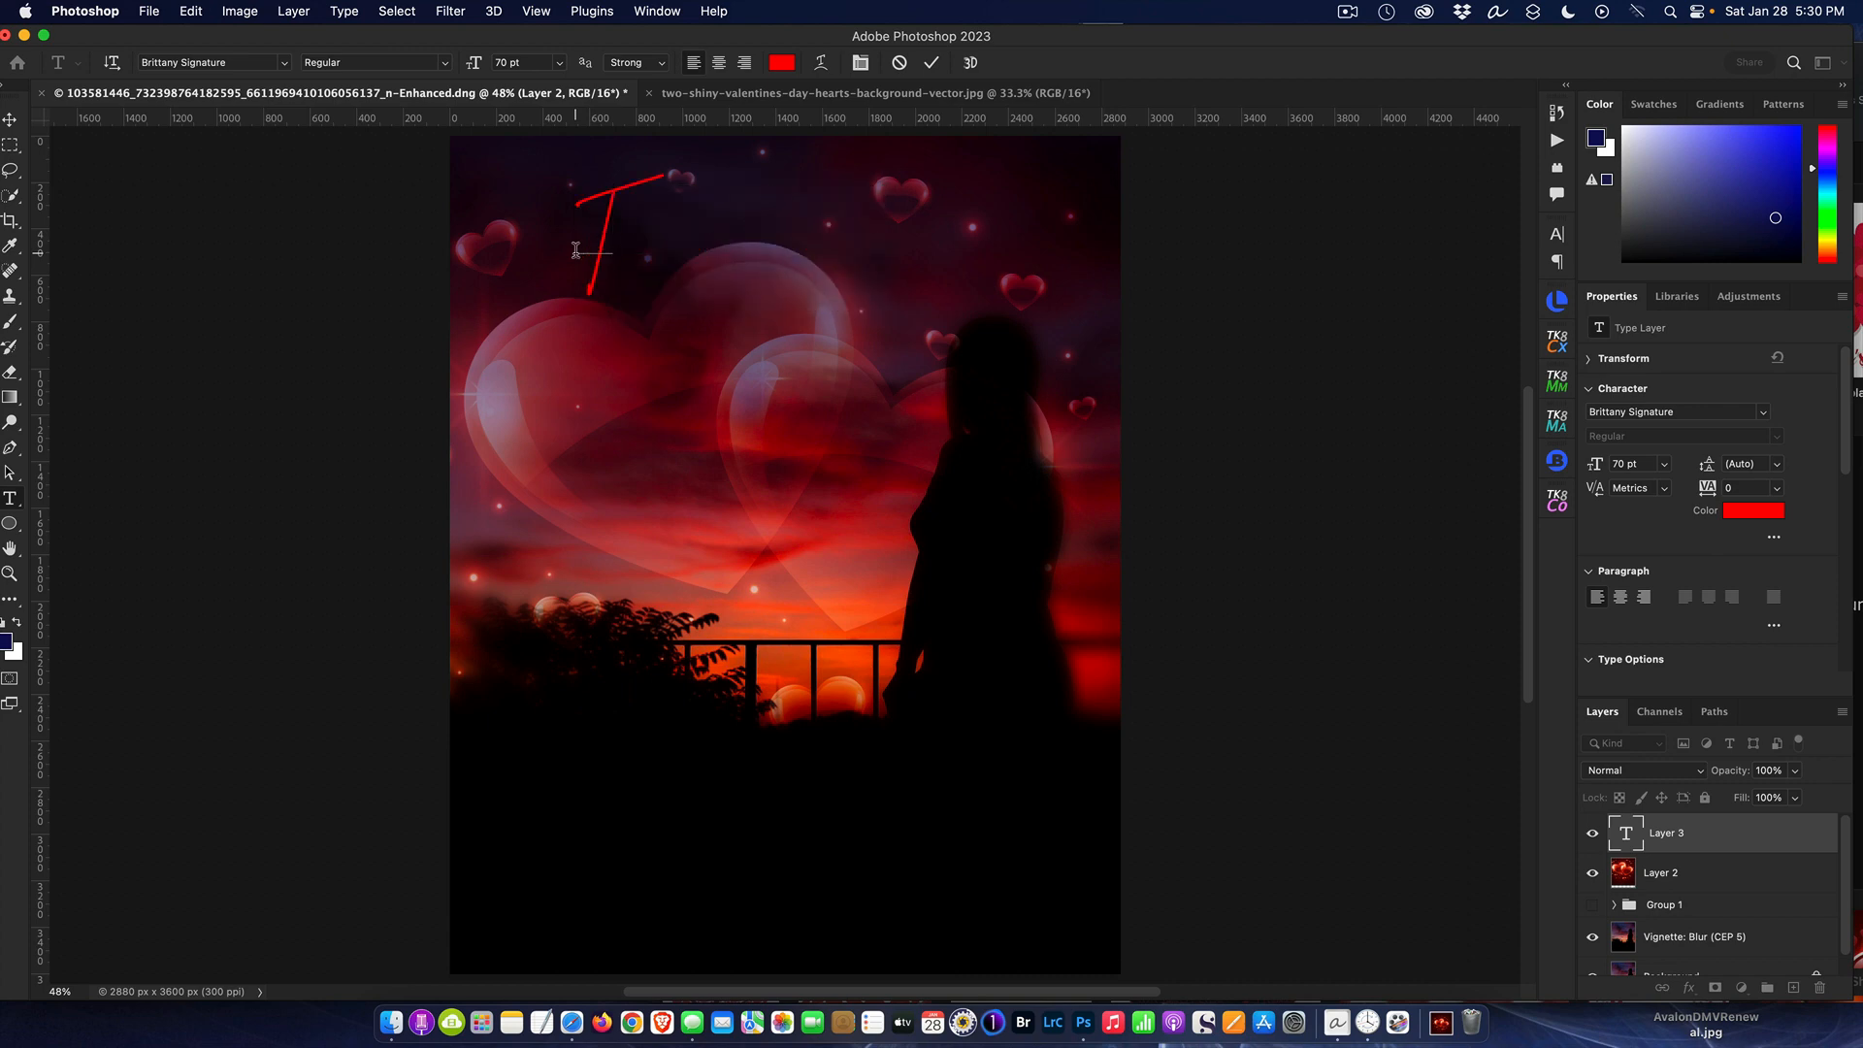
type("wo Hear")
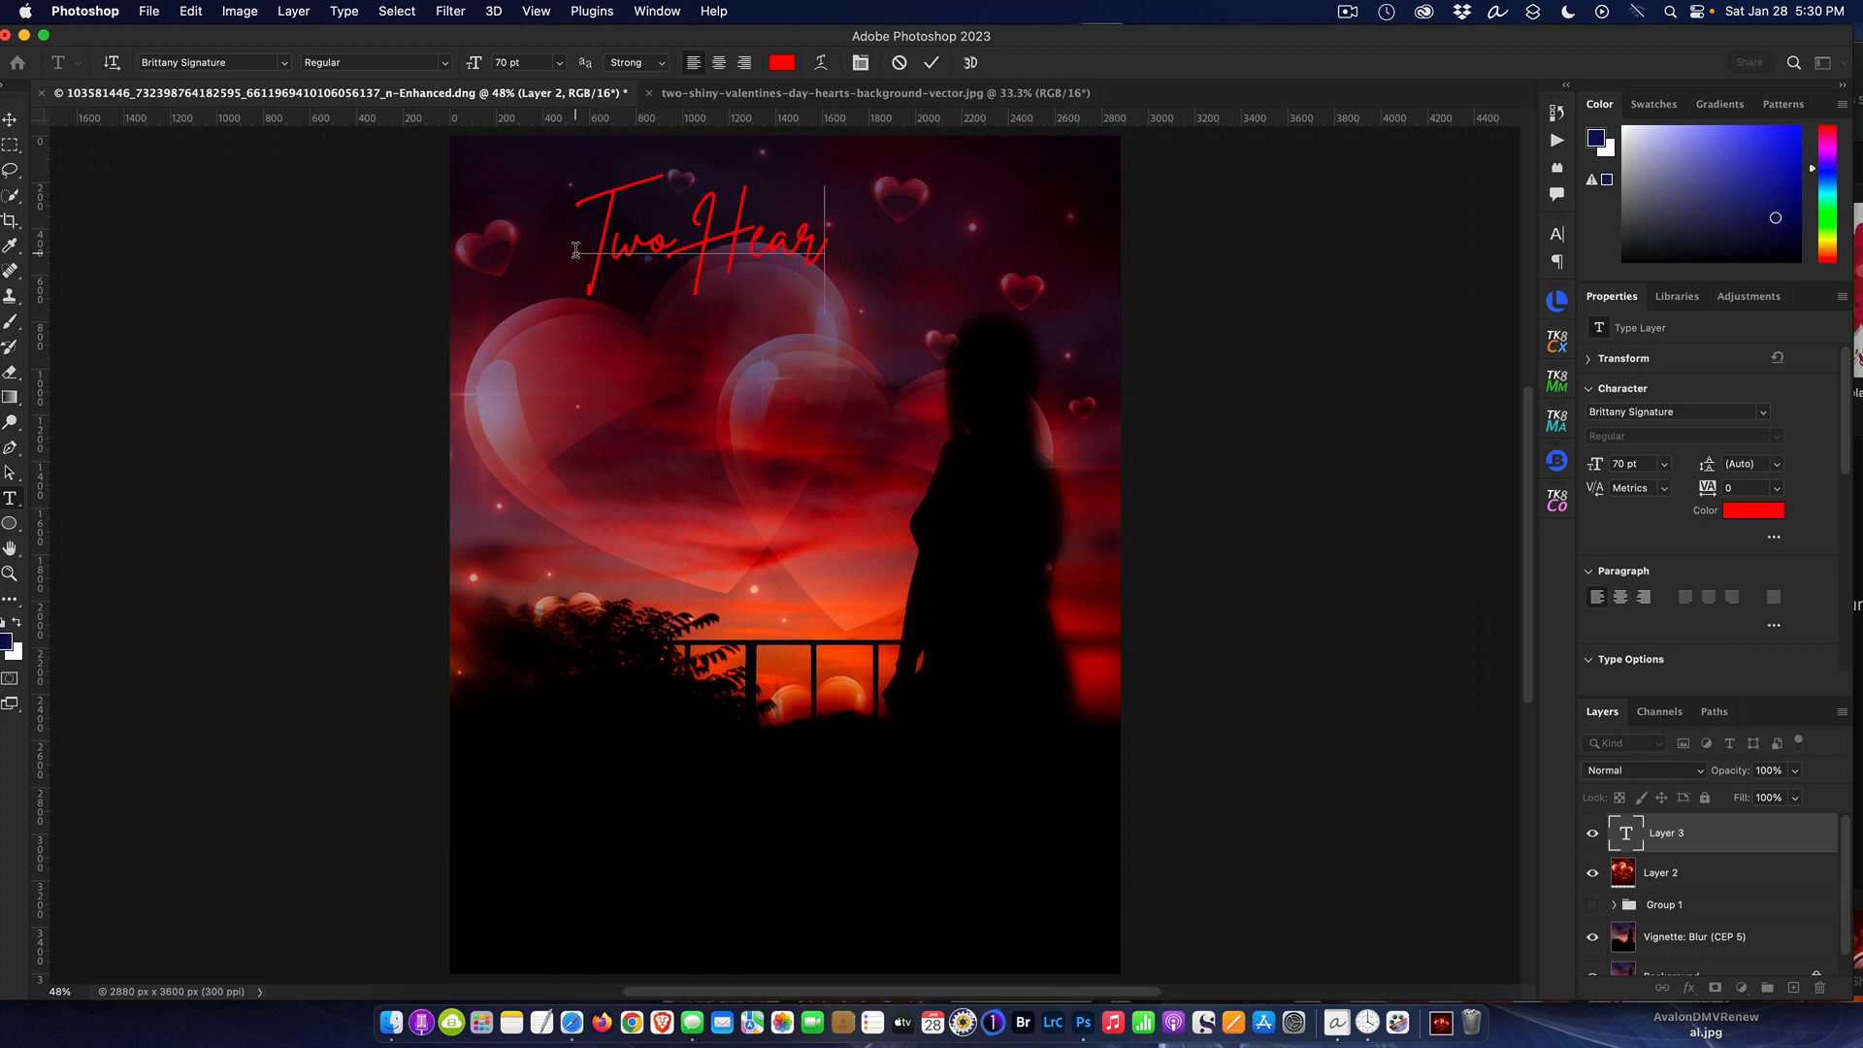
type("ts Joined")
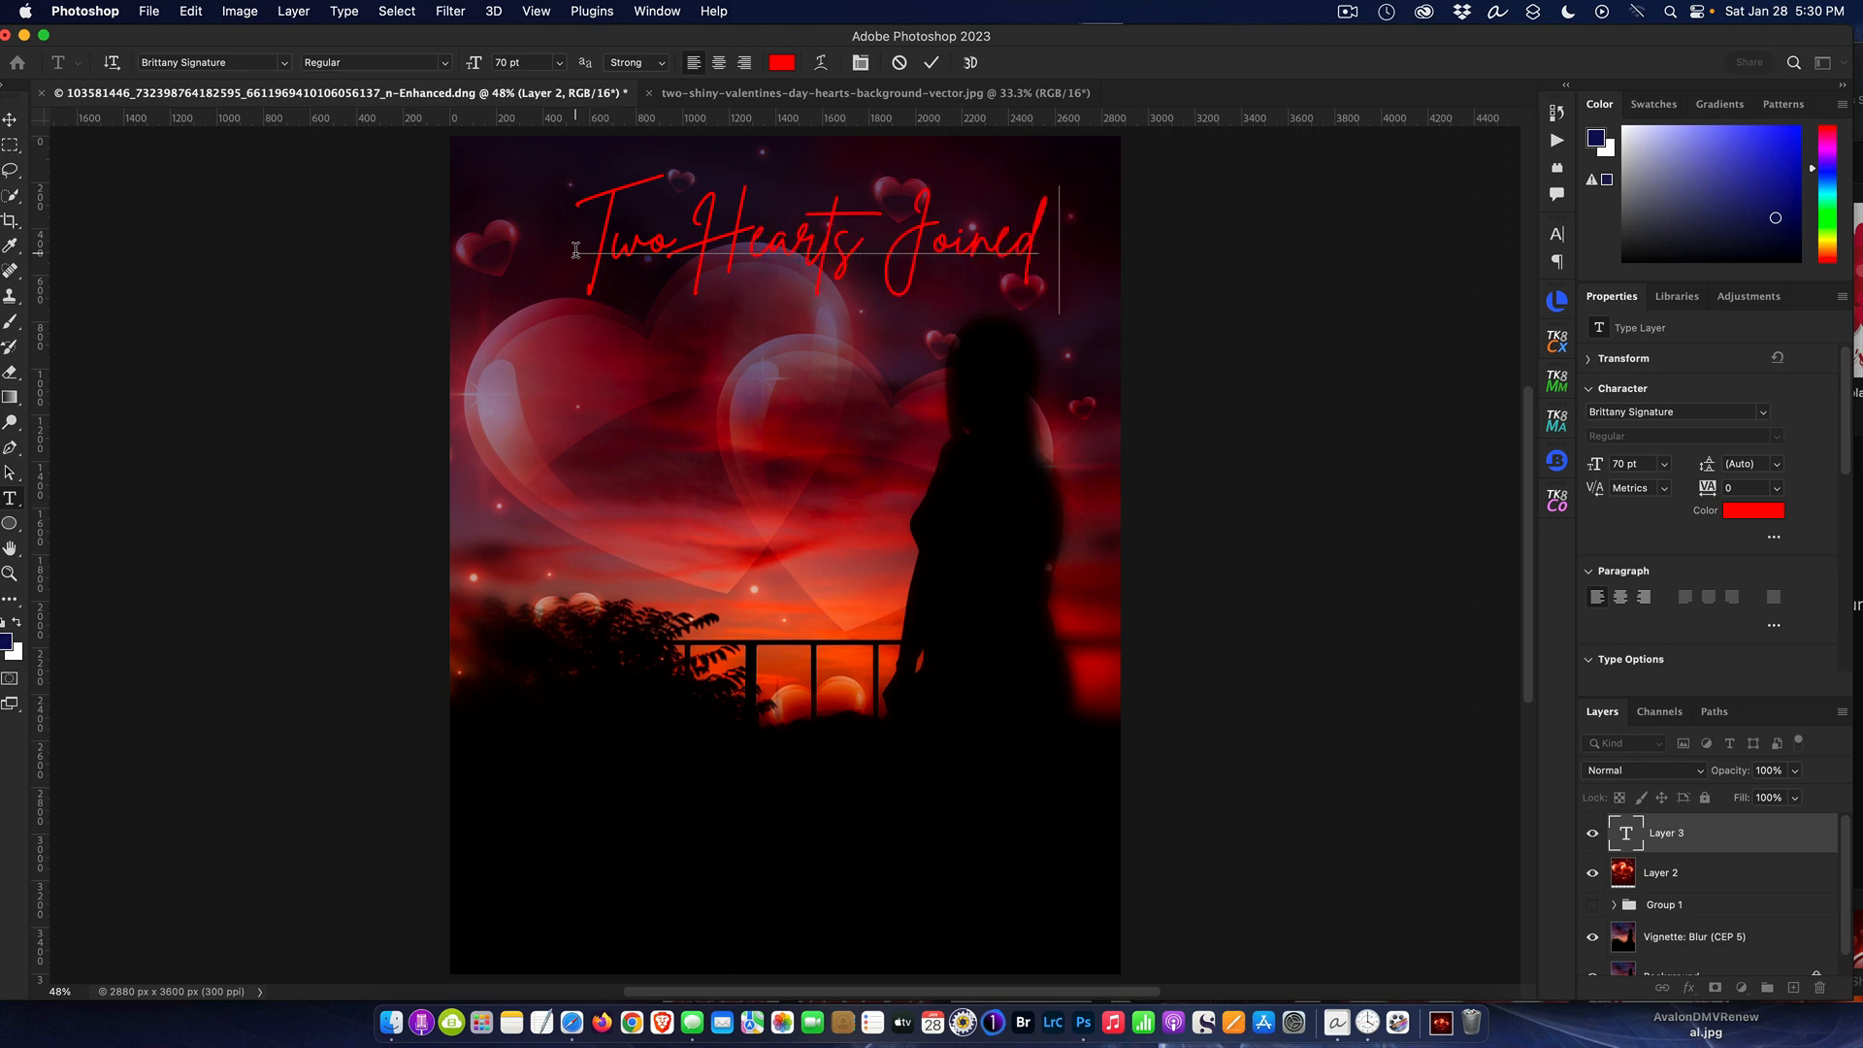
type(" AOne")
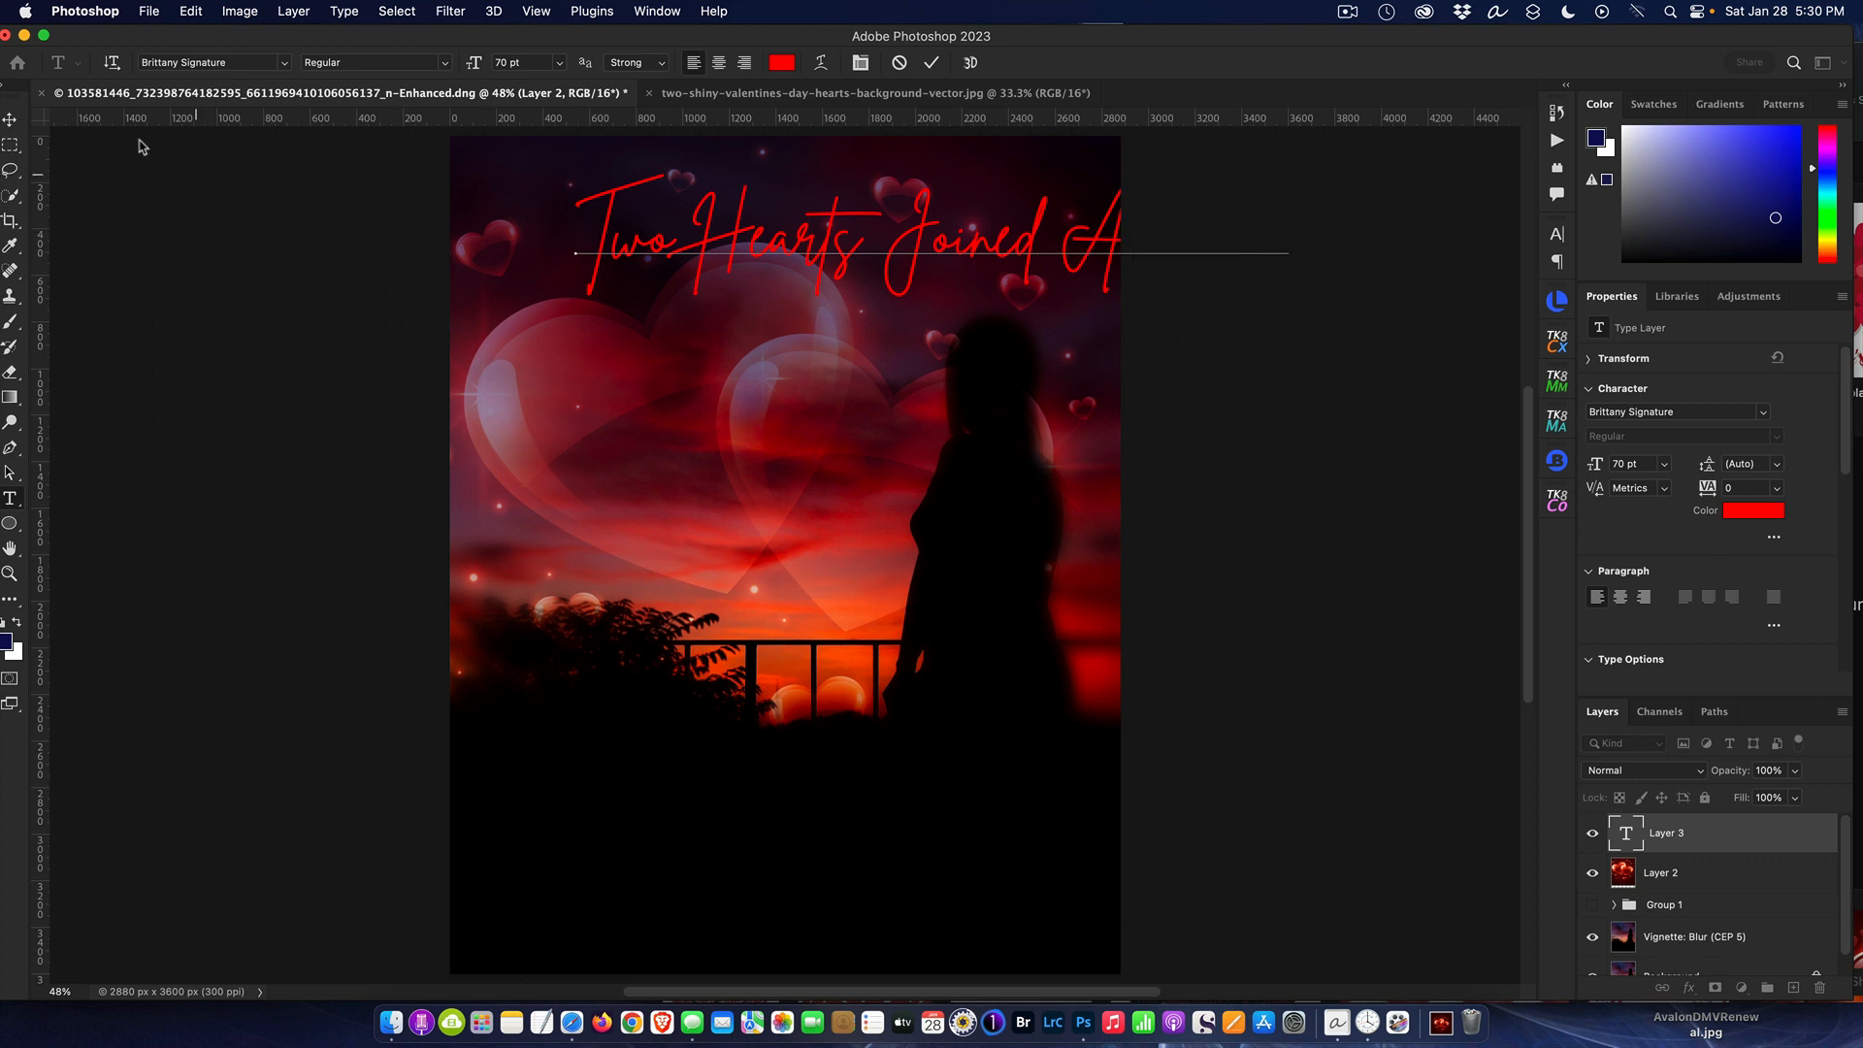
left_click(10, 121)
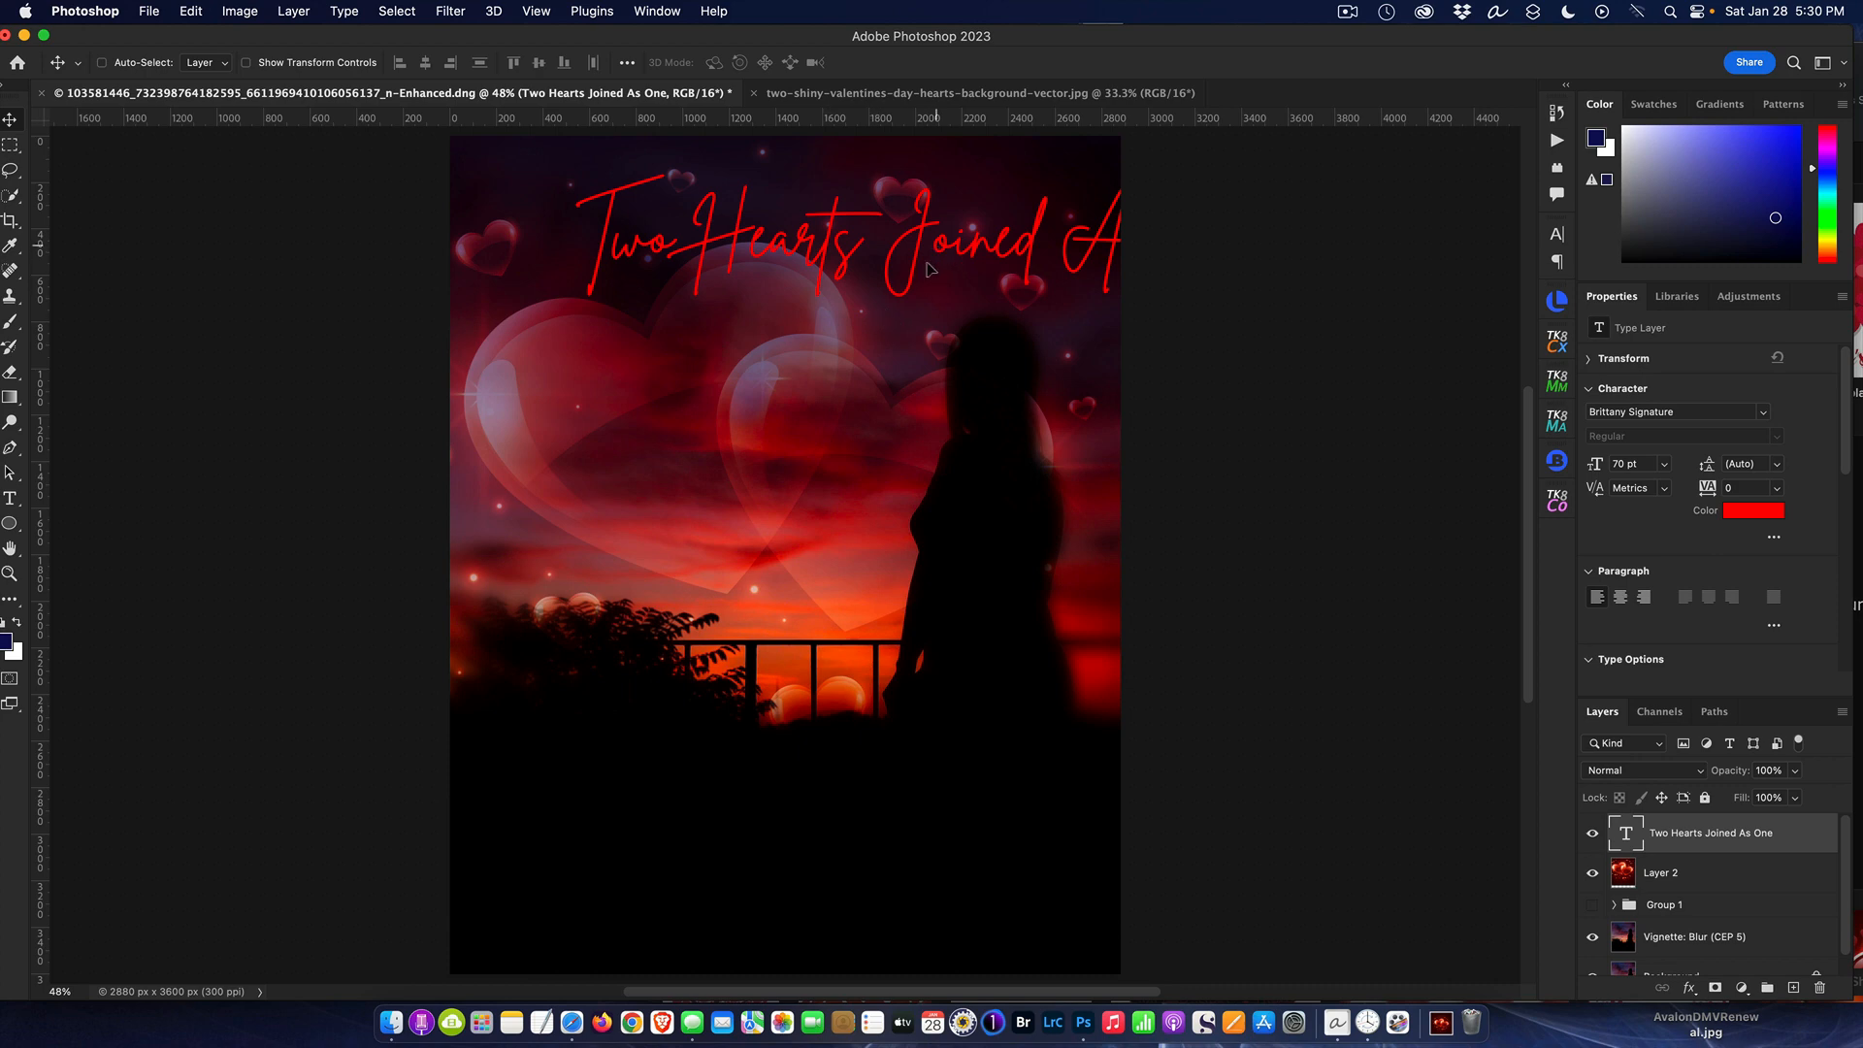
Move the "Two Hearts Joined As One" text to the black area at the photo's bottom, reduce it to 61 pt and center it horizontally.
left_click_drag(929, 267, 763, 919)
double_click(1625, 822)
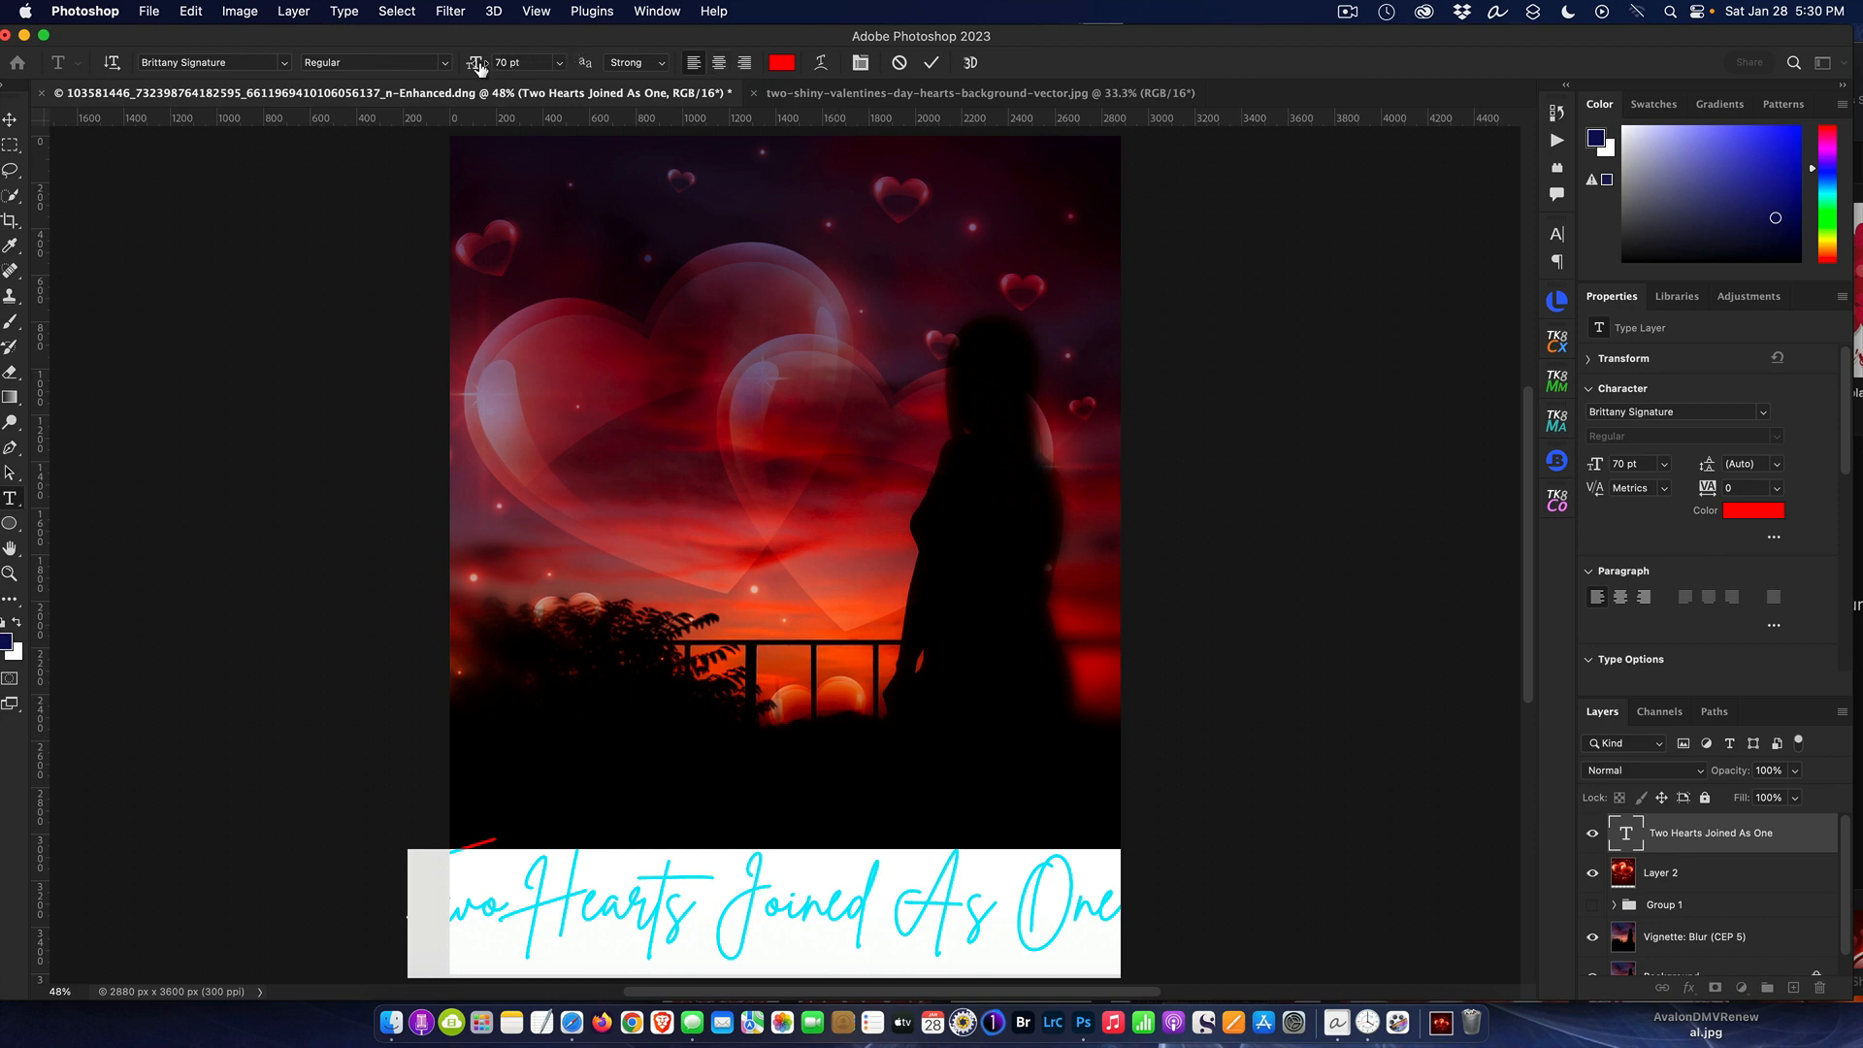
left_click_drag(478, 65, 469, 65)
left_click(7, 118)
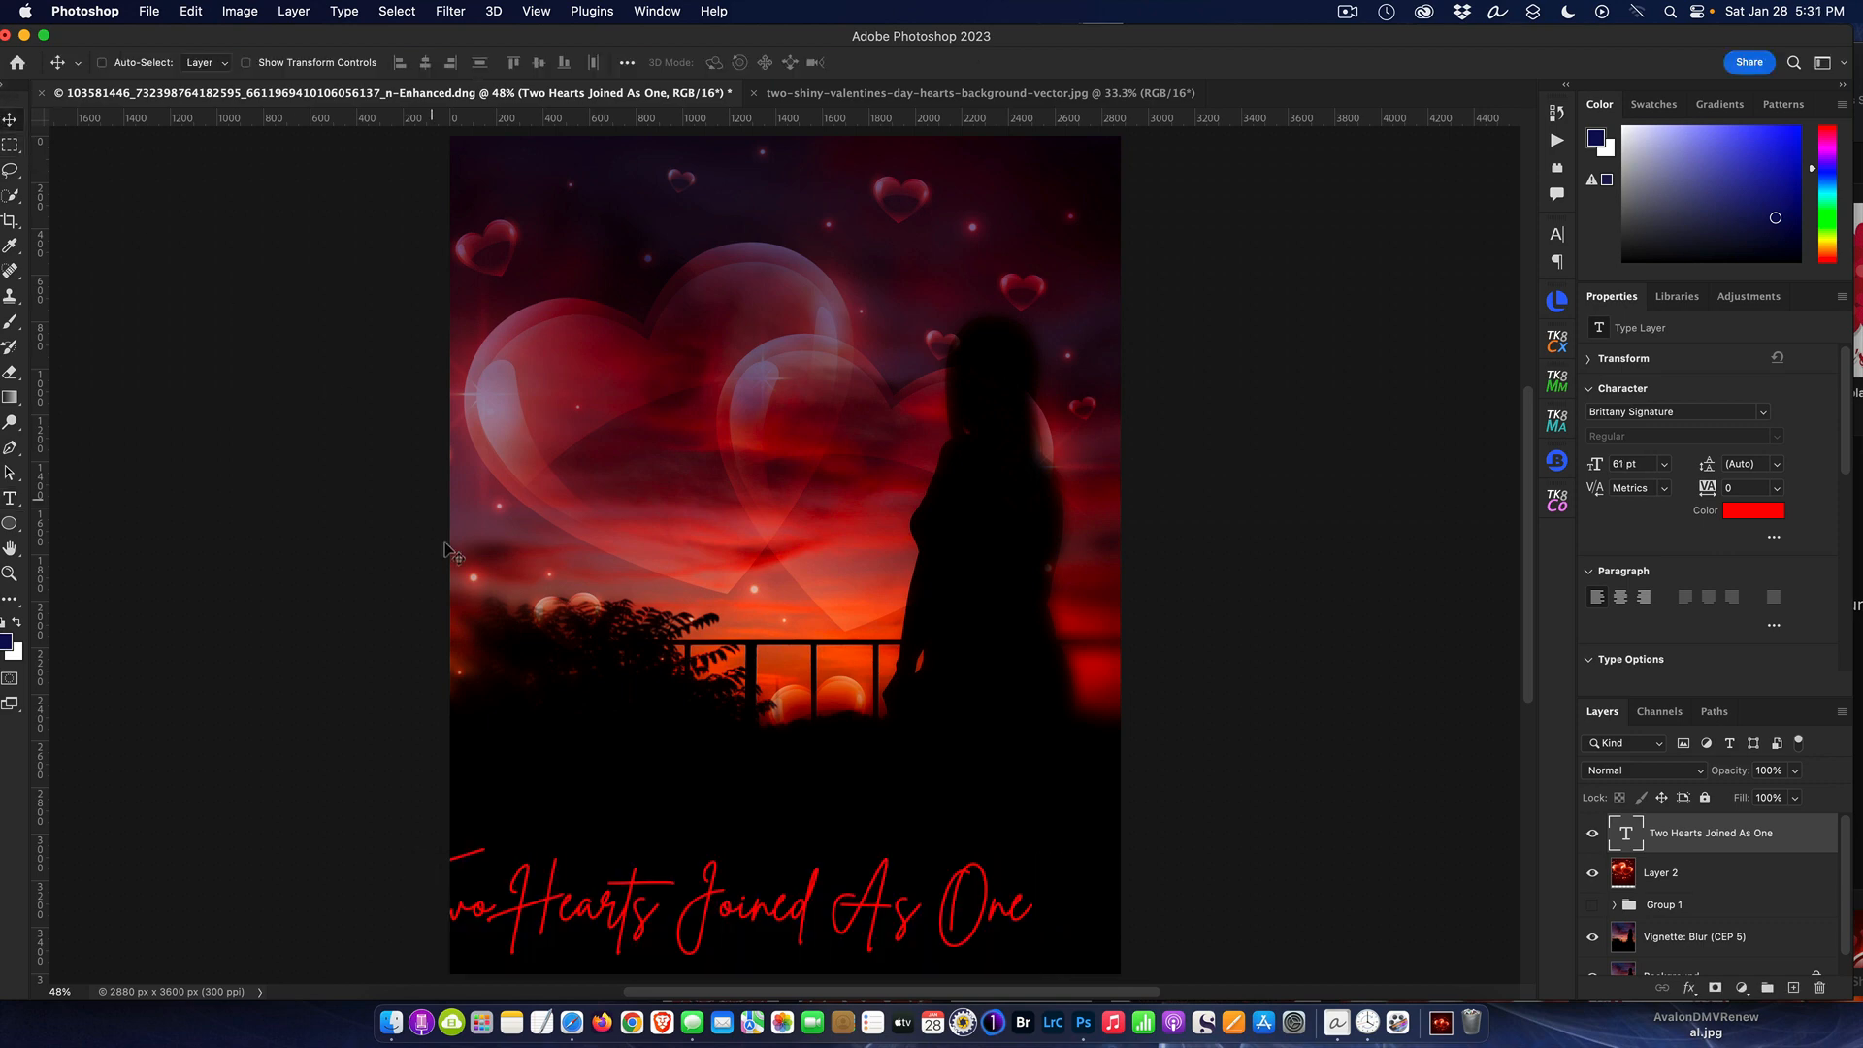
left_click_drag(707, 920, 775, 913)
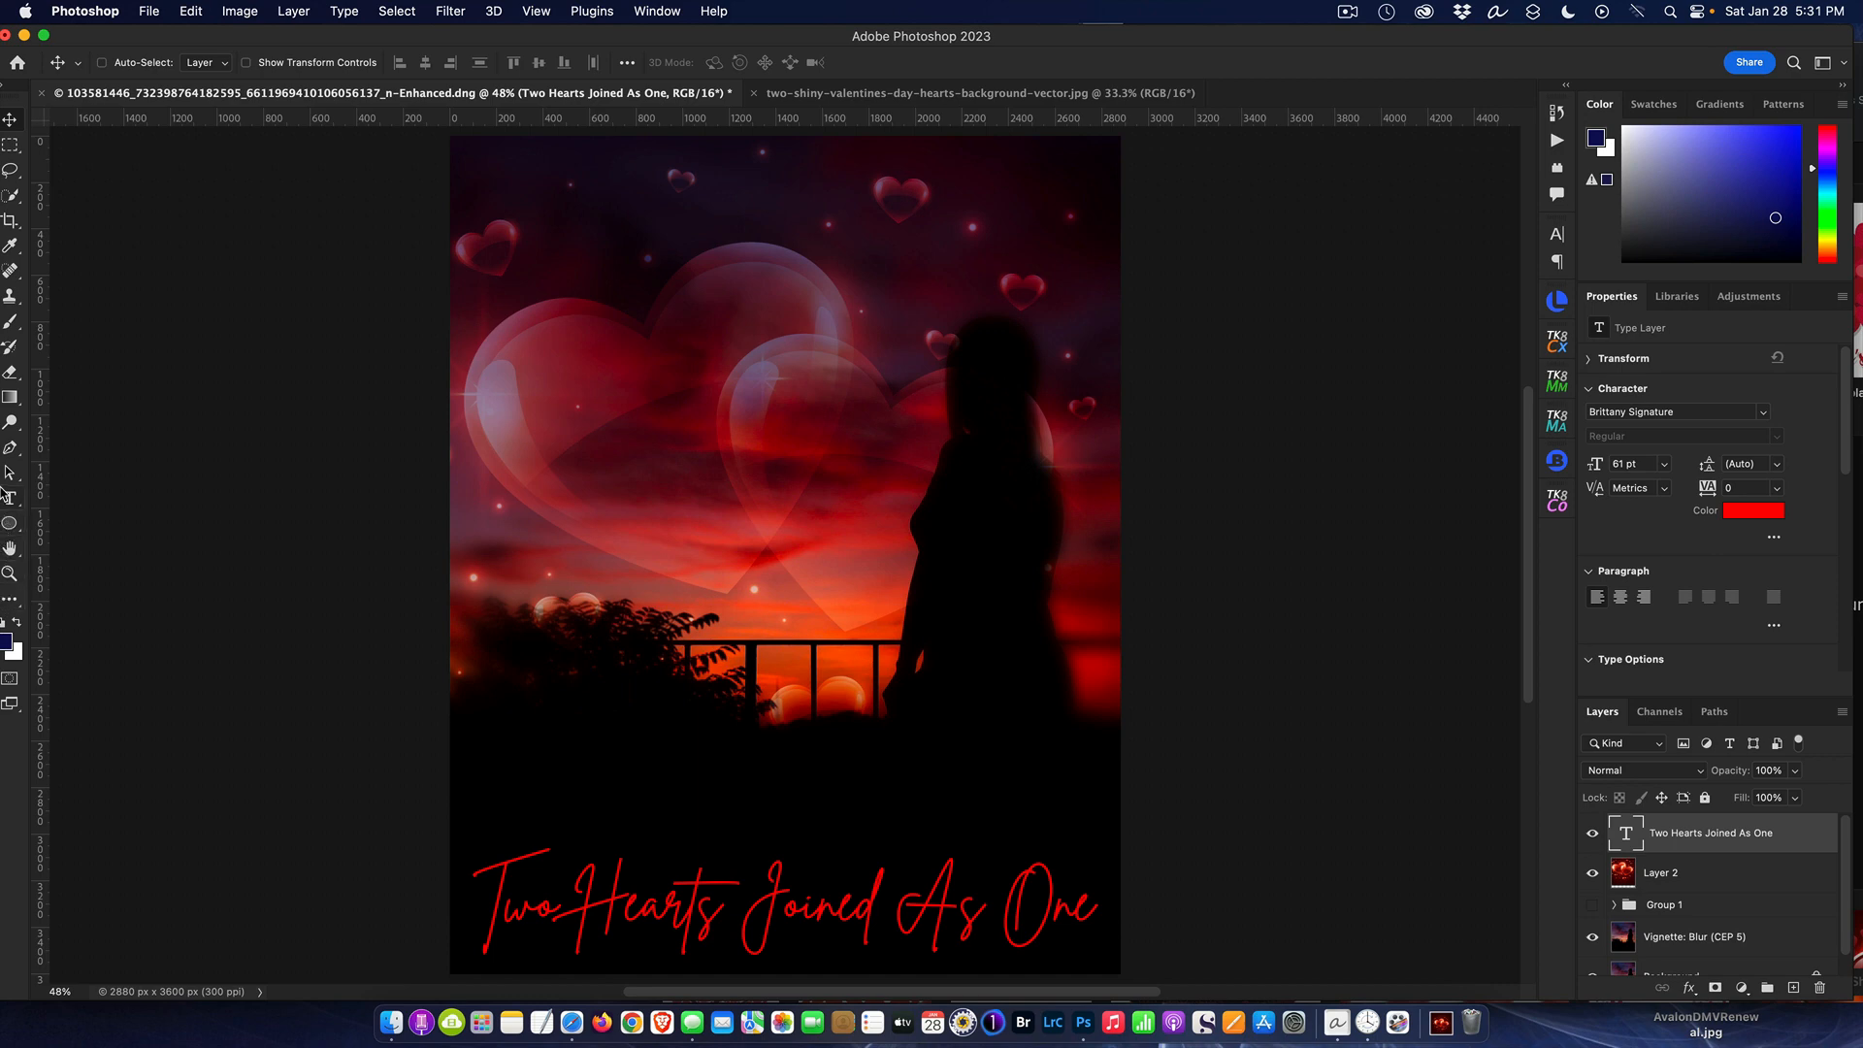
Add the text "Happy Valentines Day" in red 61 pt Brittany Signature and place it across the upper sky above the large hearts.
left_click(9, 498)
left_click(601, 367)
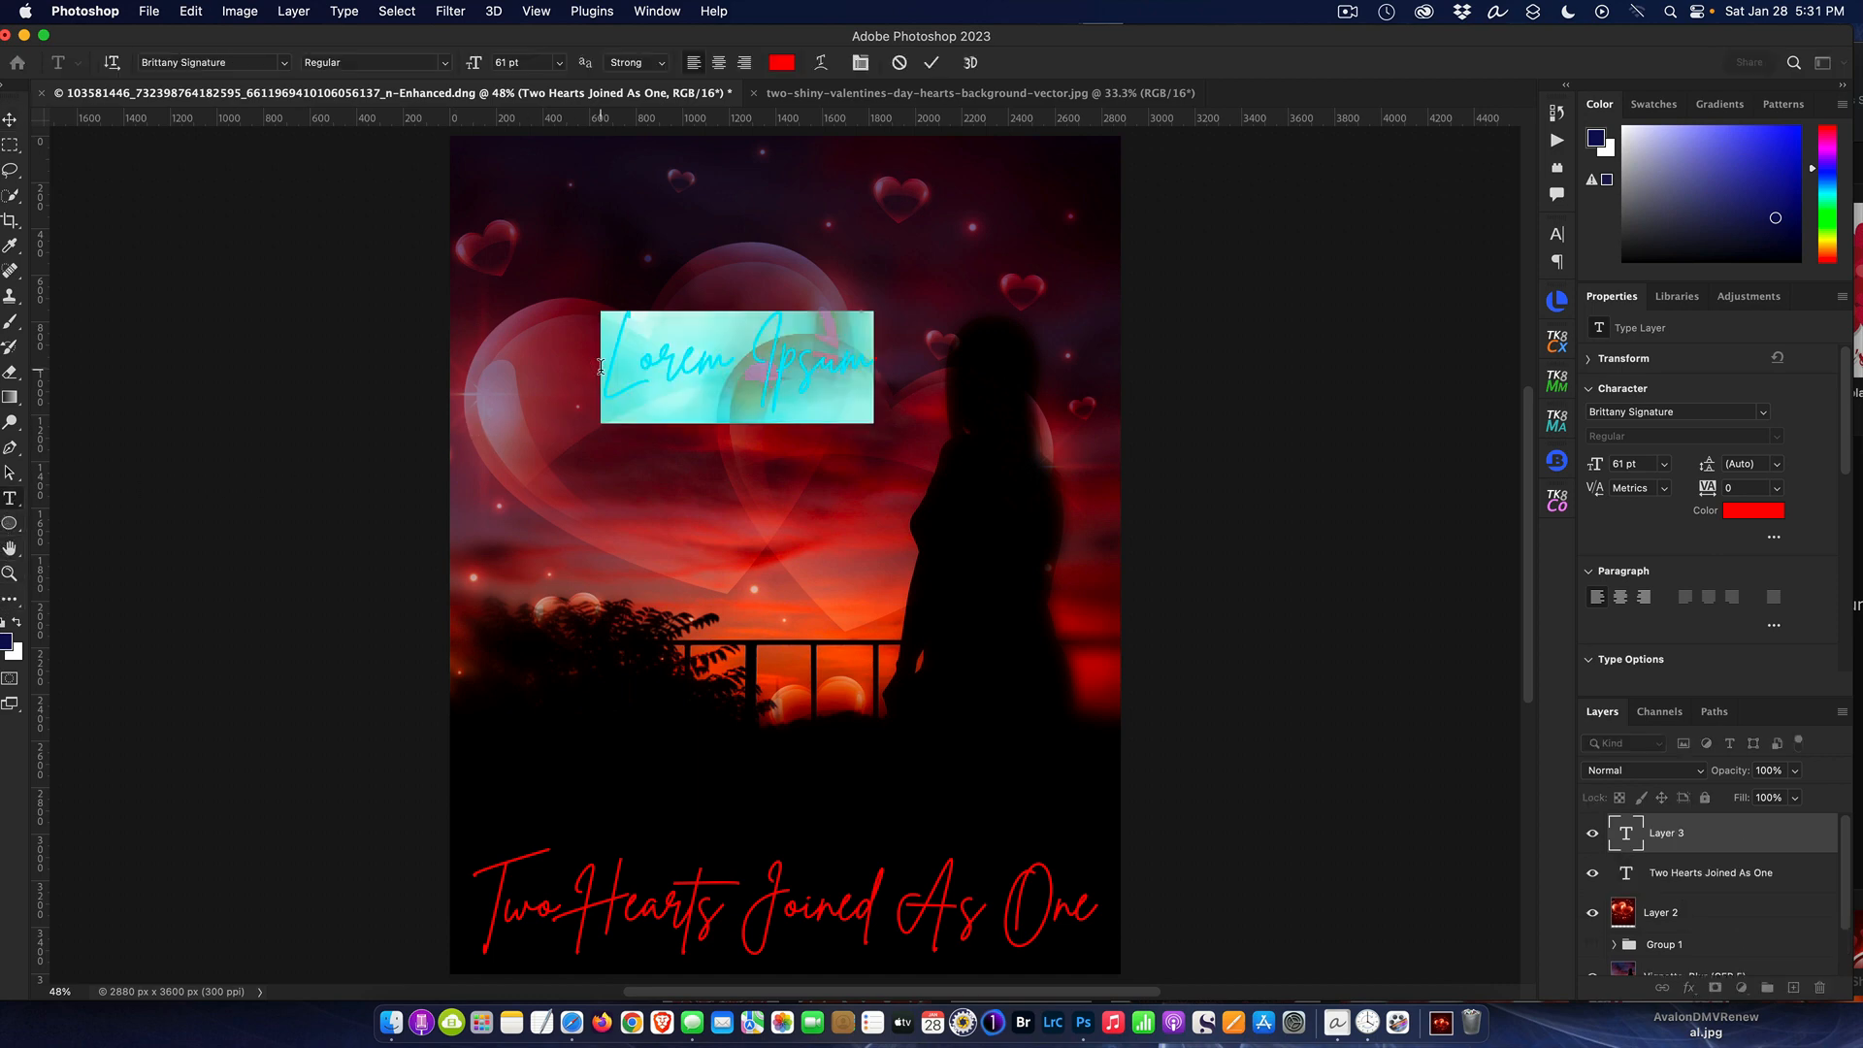
type("Ha")
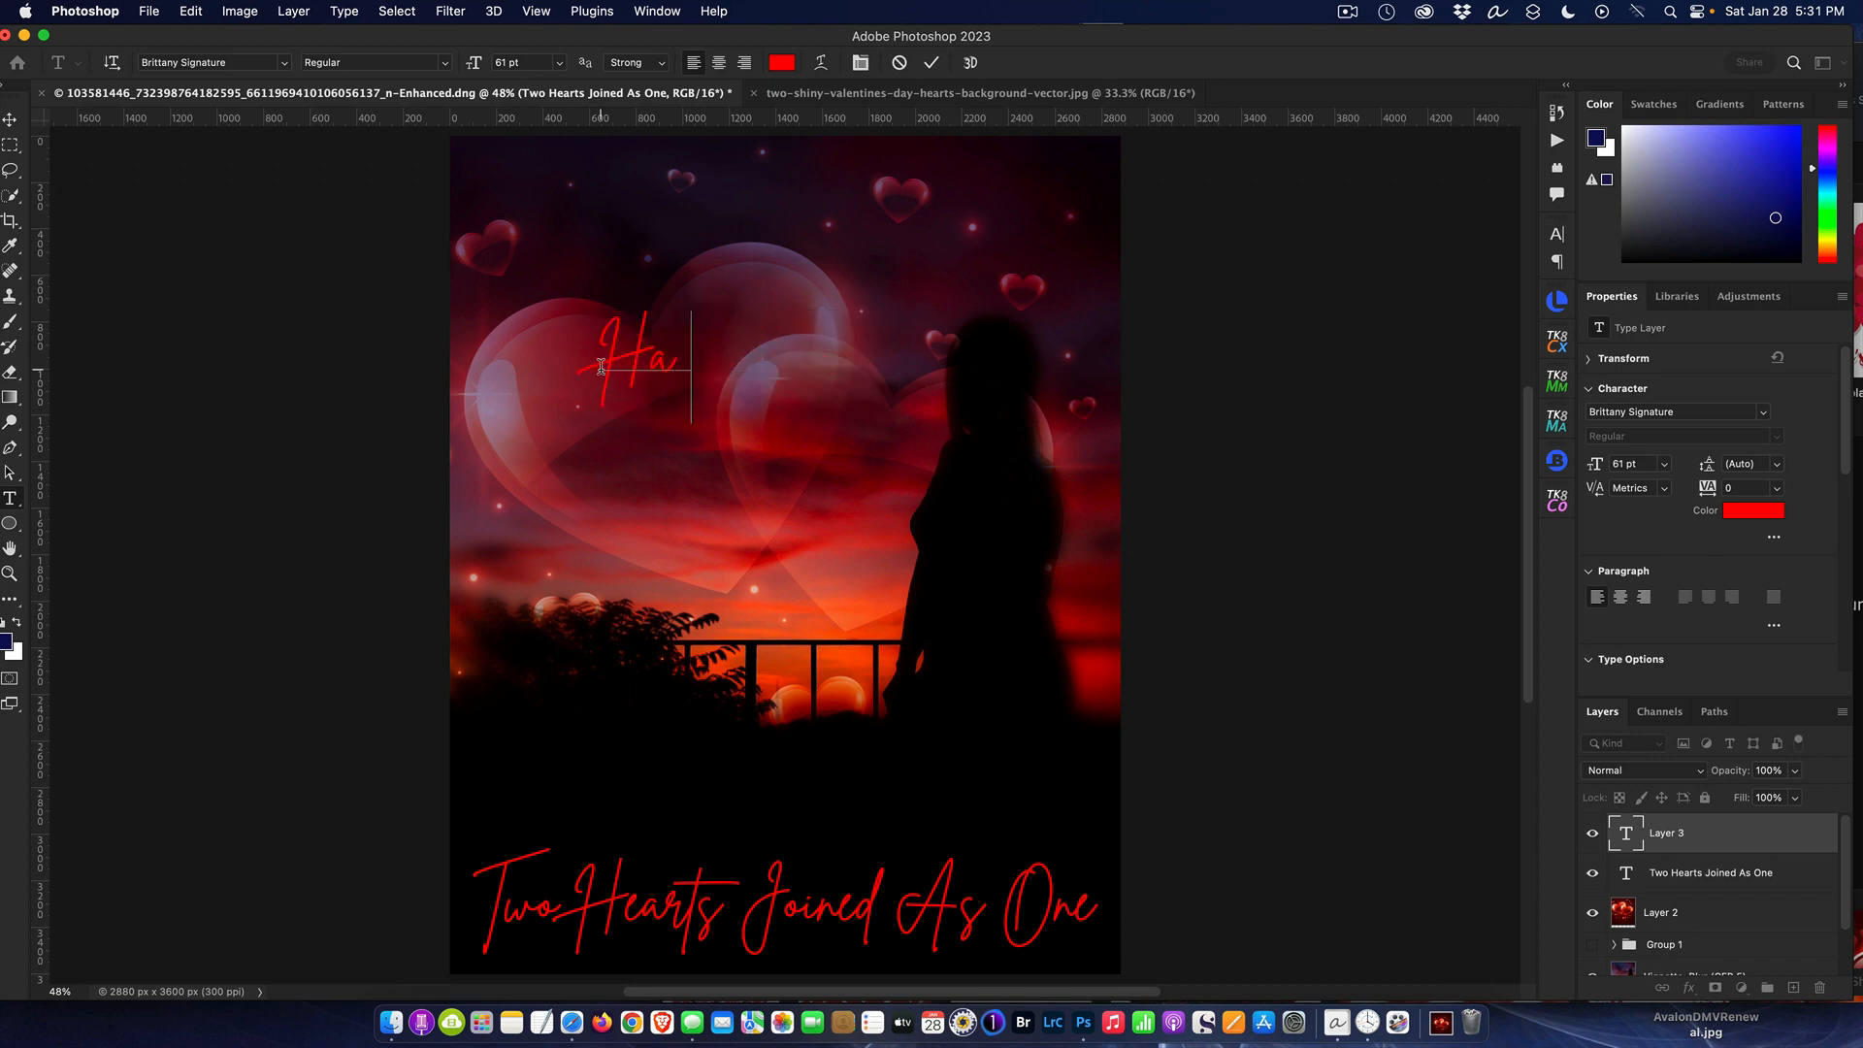
type("ppy V")
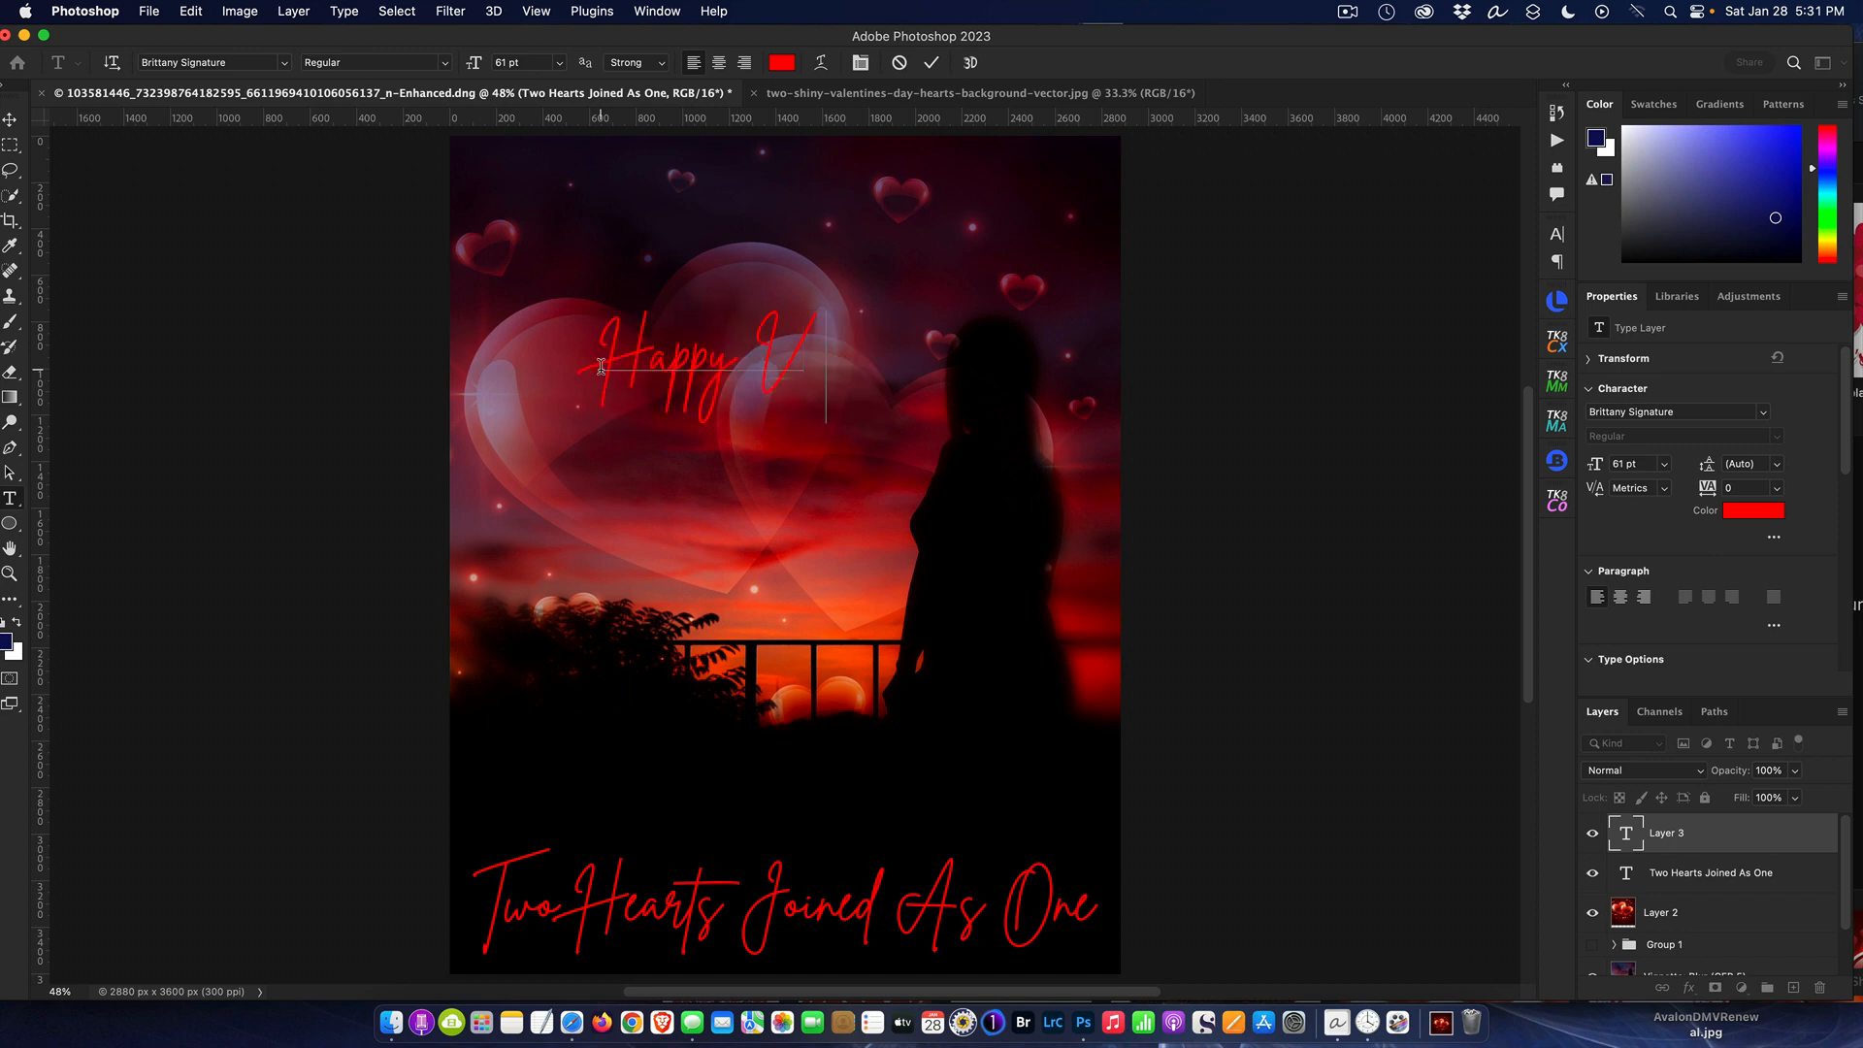
type("alentine")
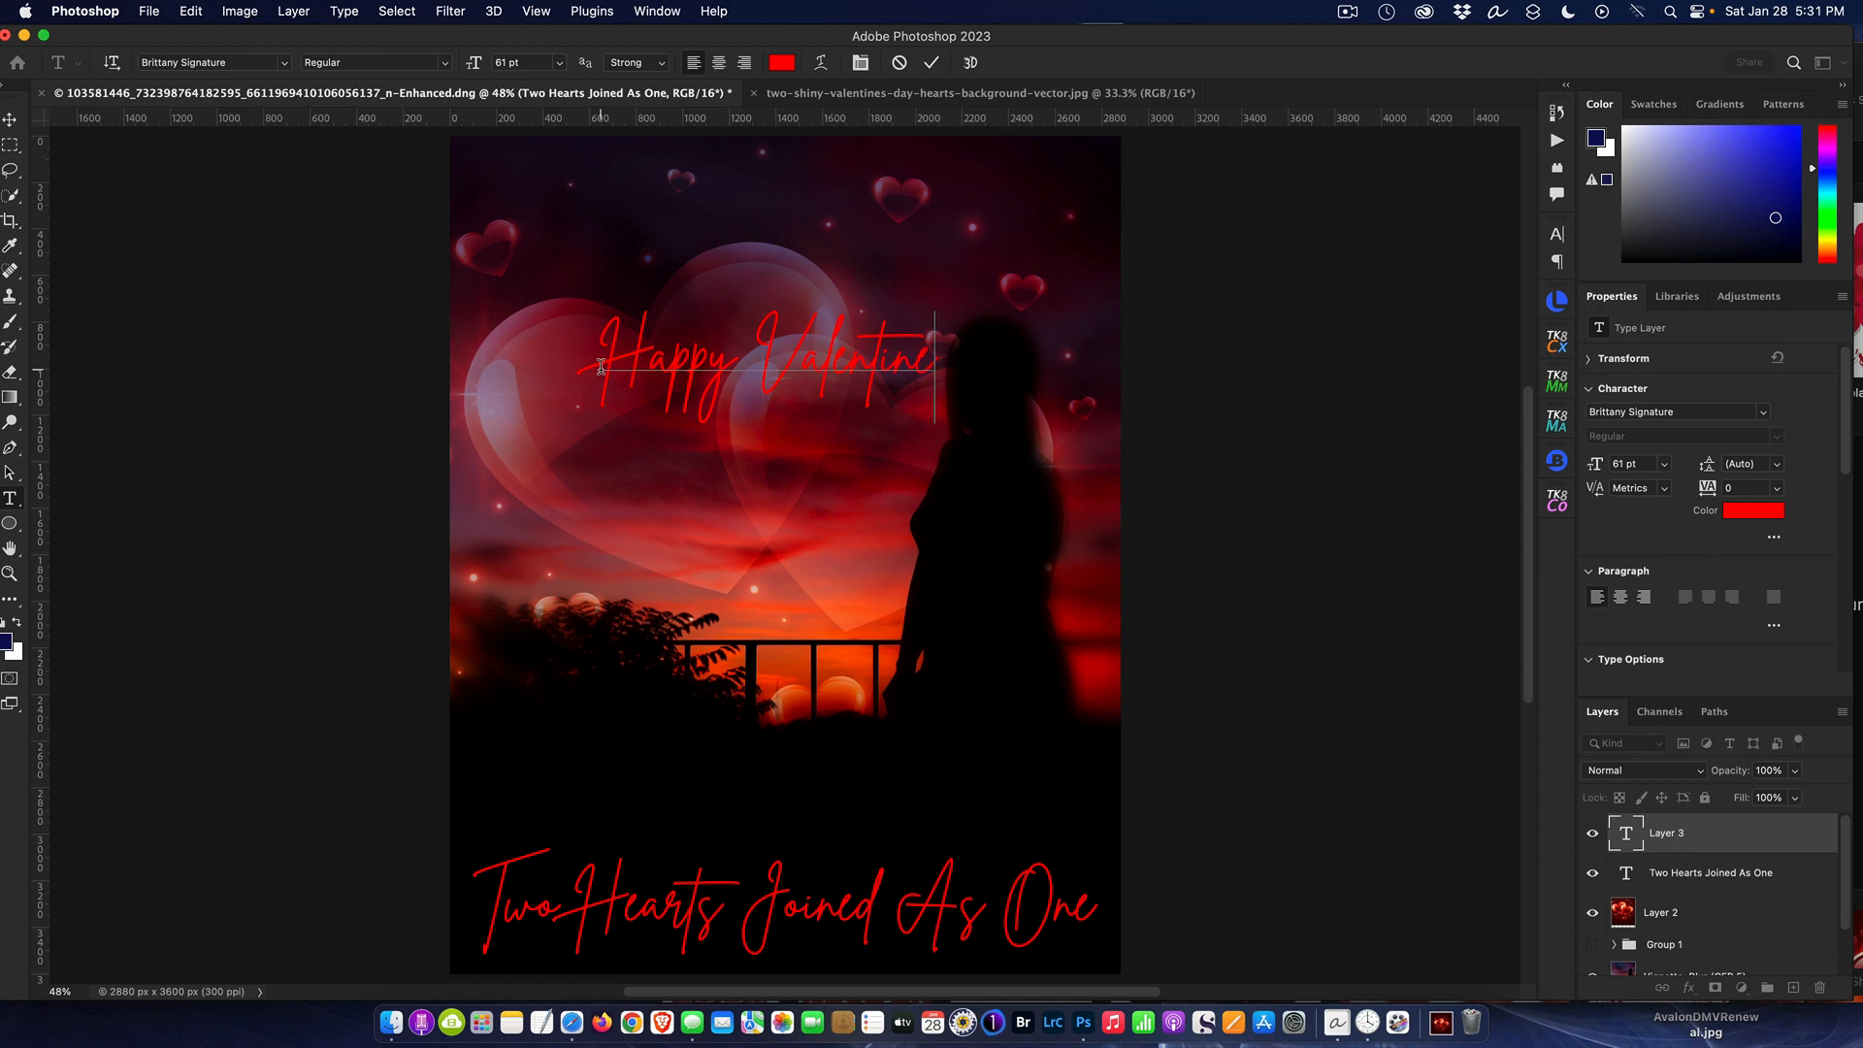
type("s Day")
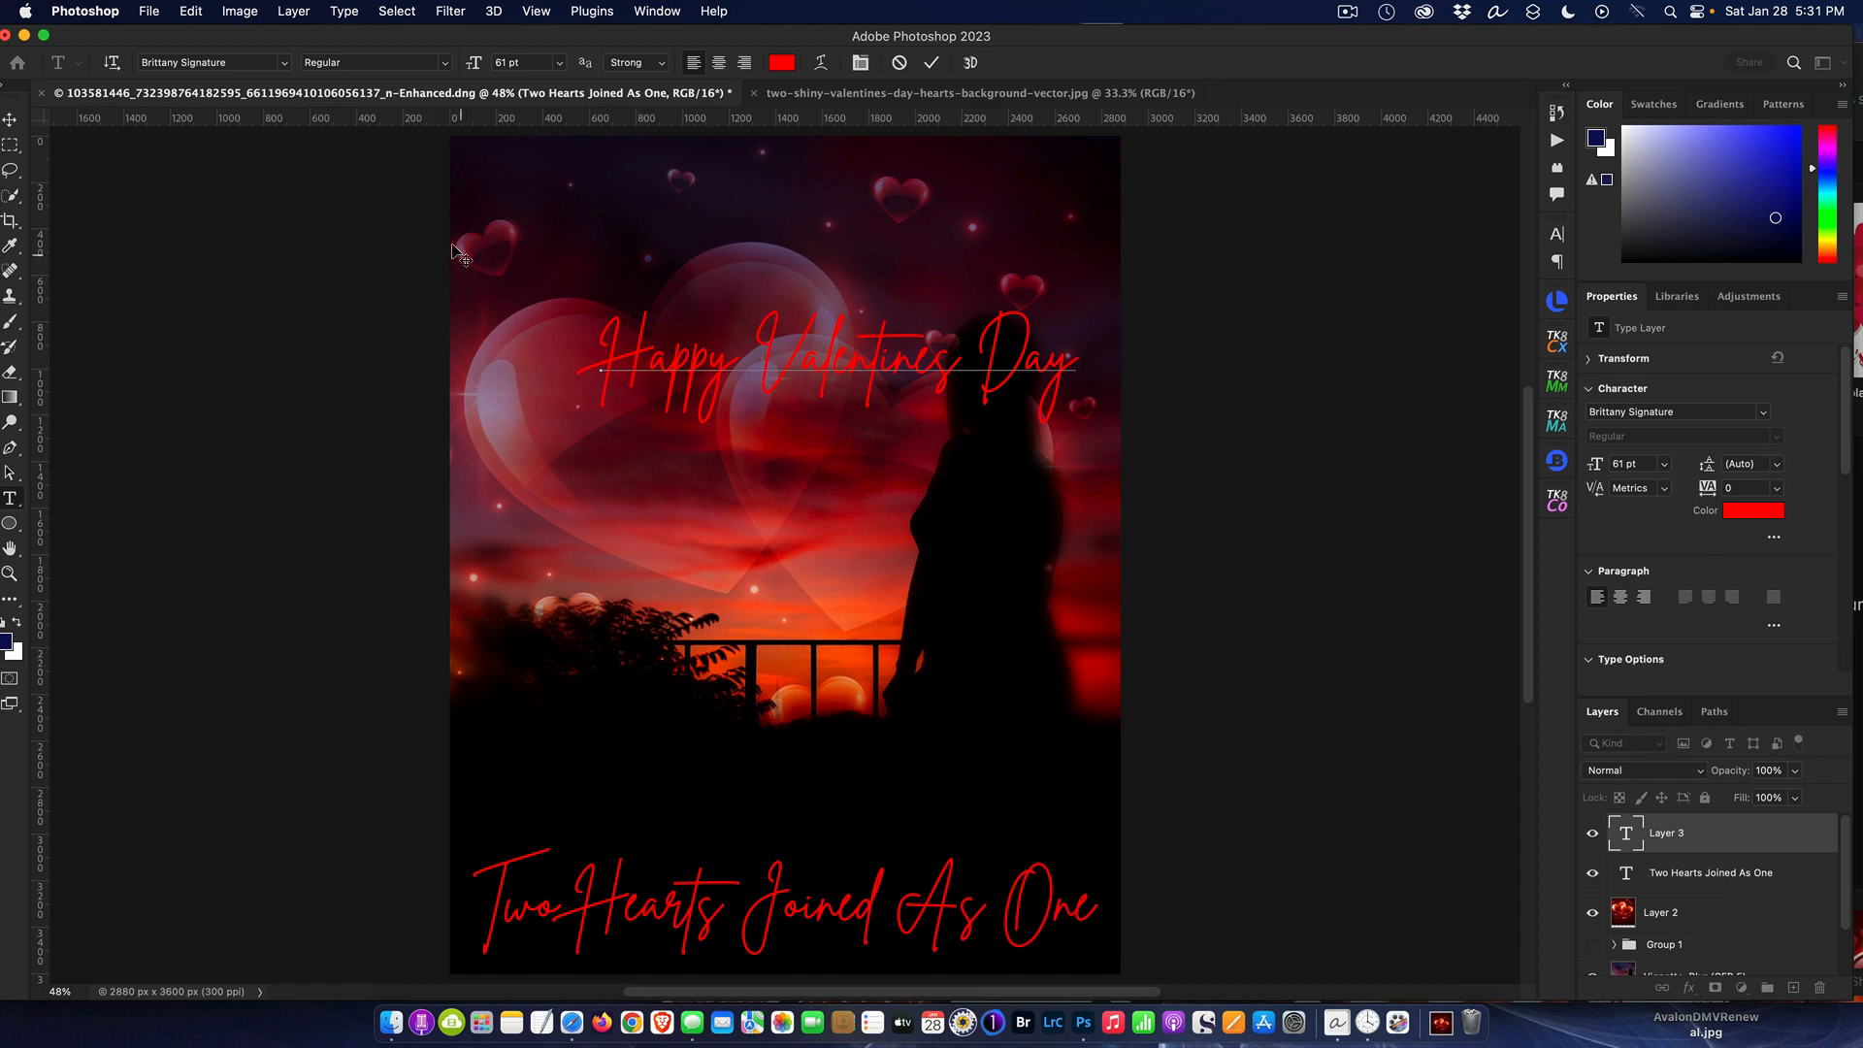
left_click(13, 119)
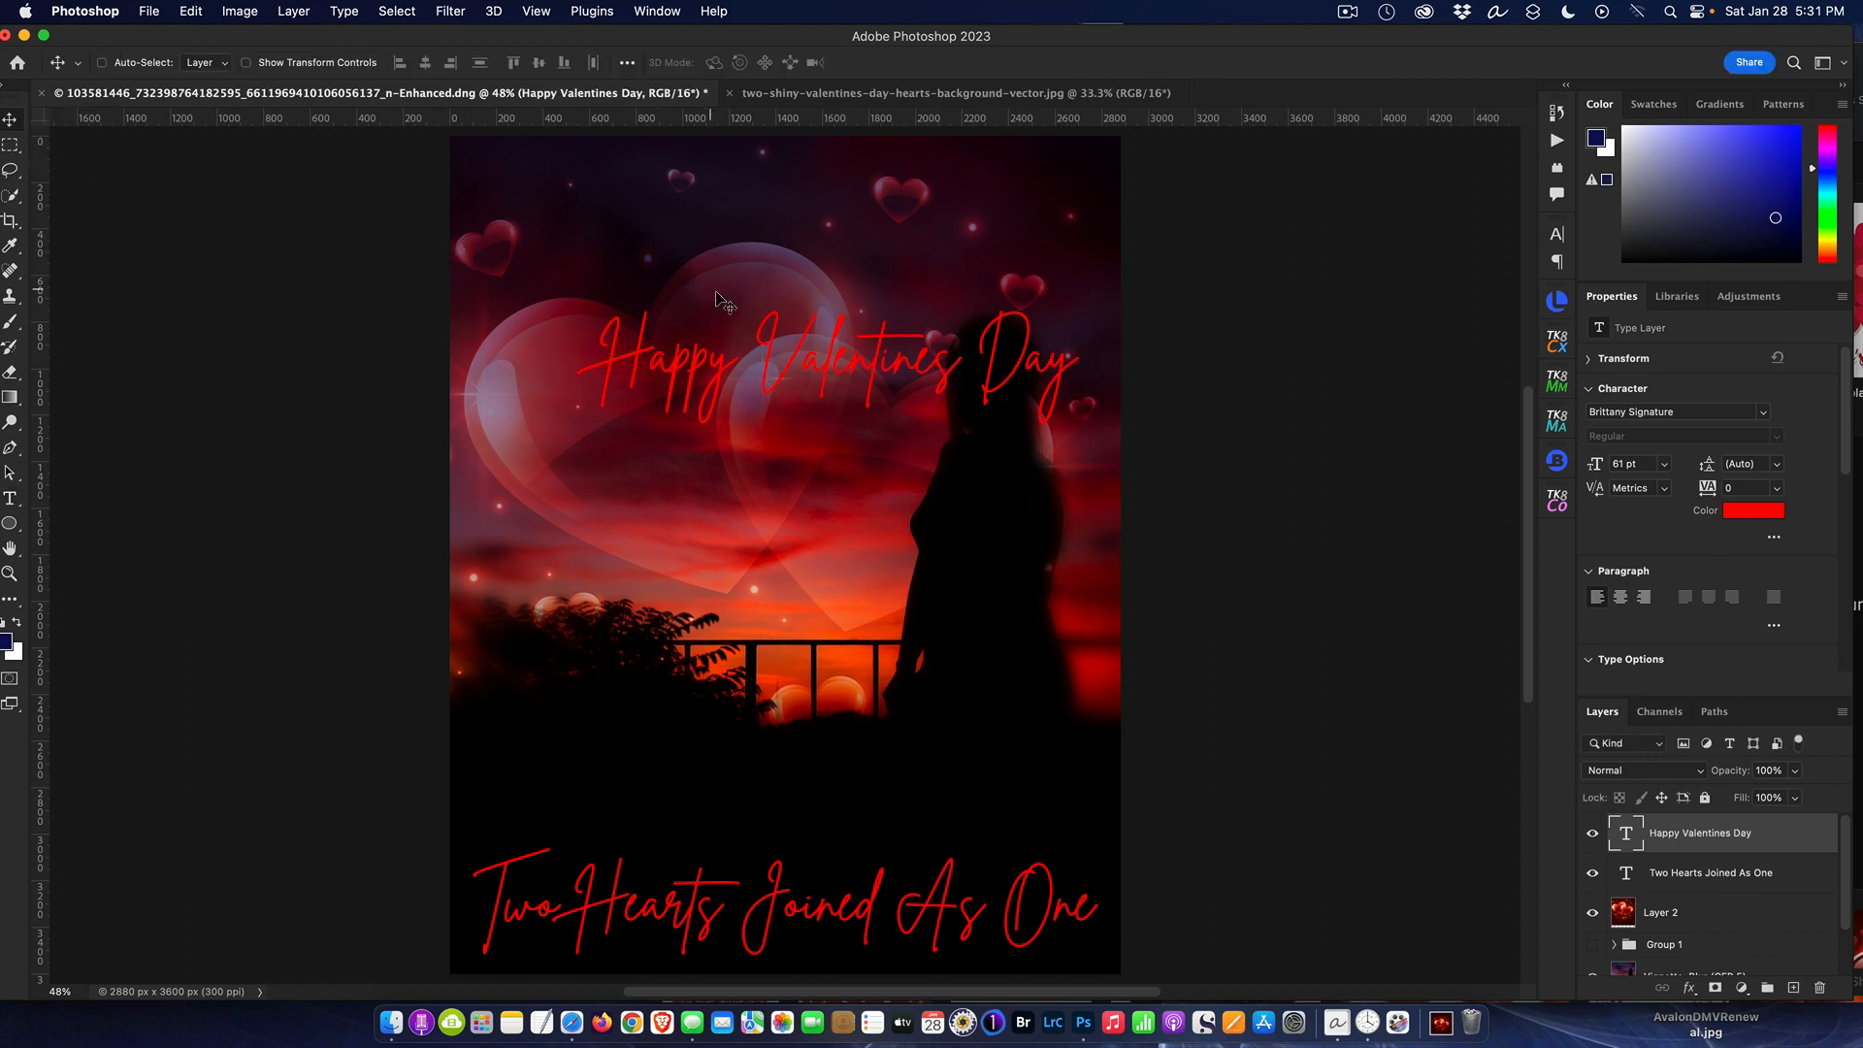
left_click_drag(853, 359, 820, 231)
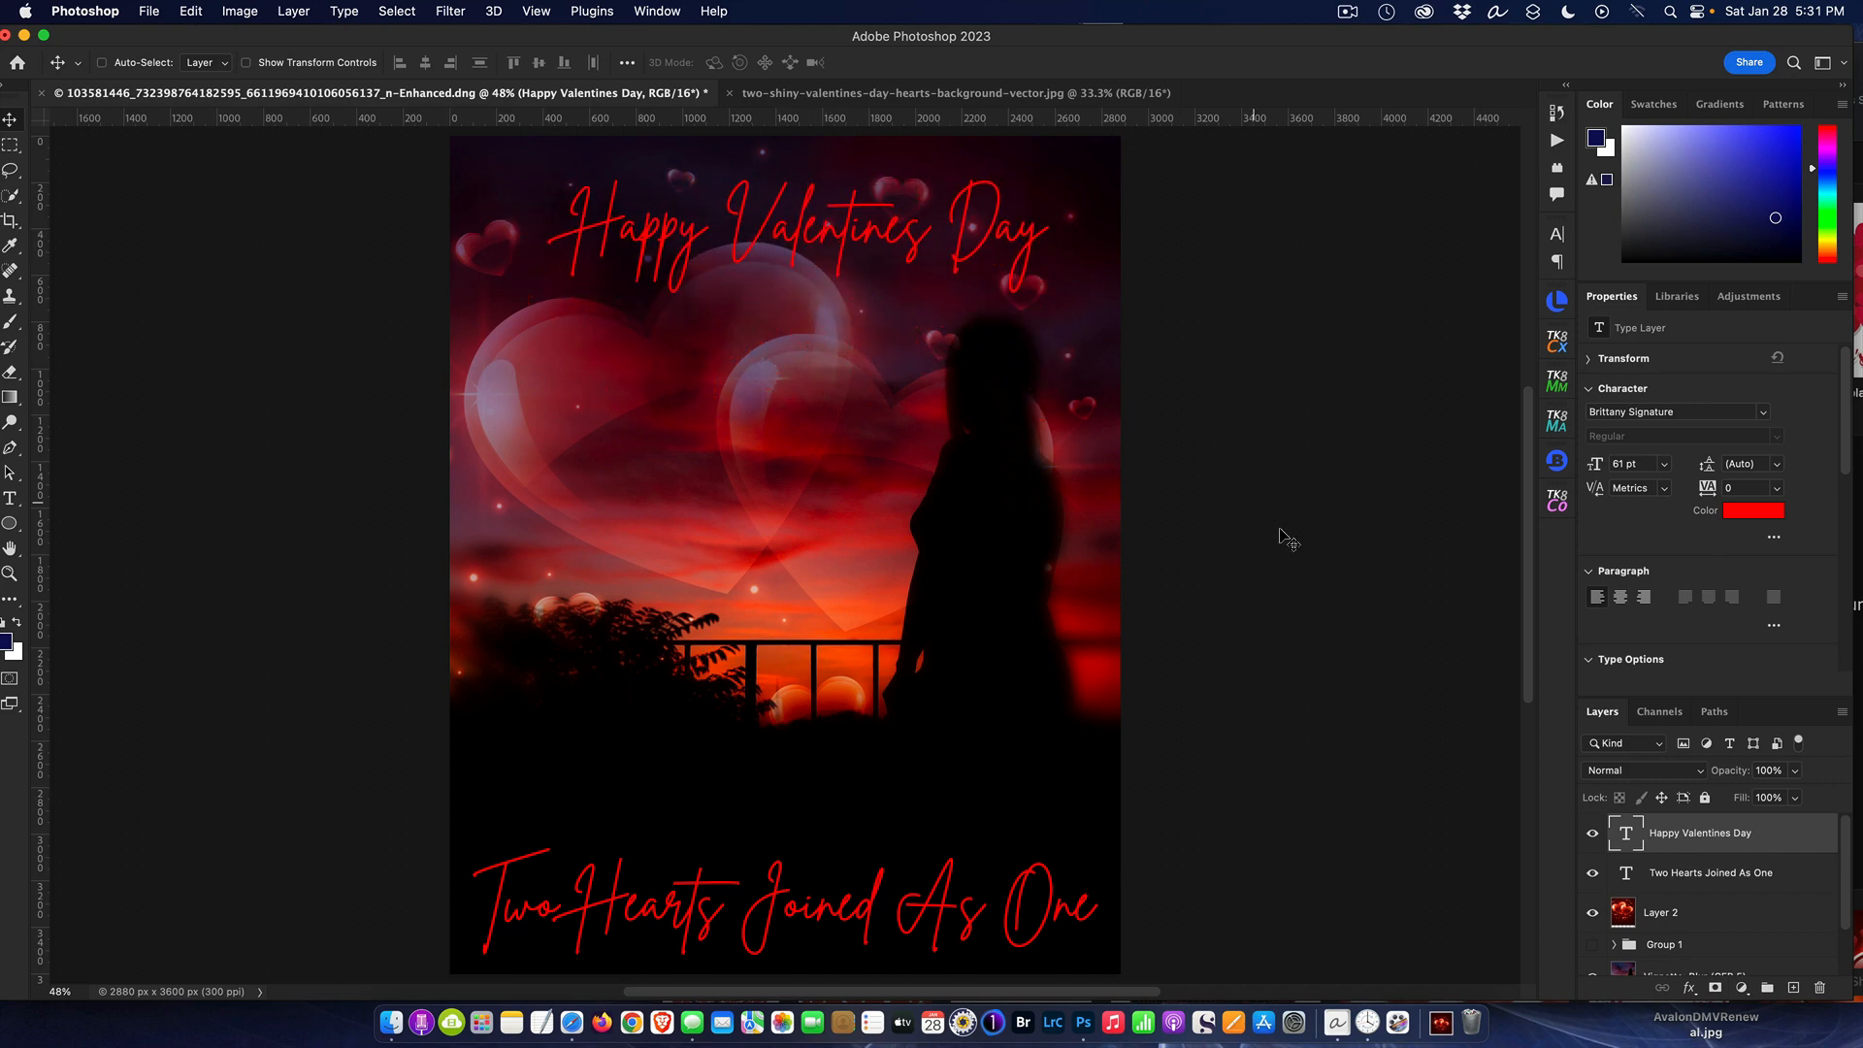
Enlarge the "Happy Valentines Day" text to 78 pt and shift it sideways so the whole line fits within the photo's width.
double_click(1624, 835)
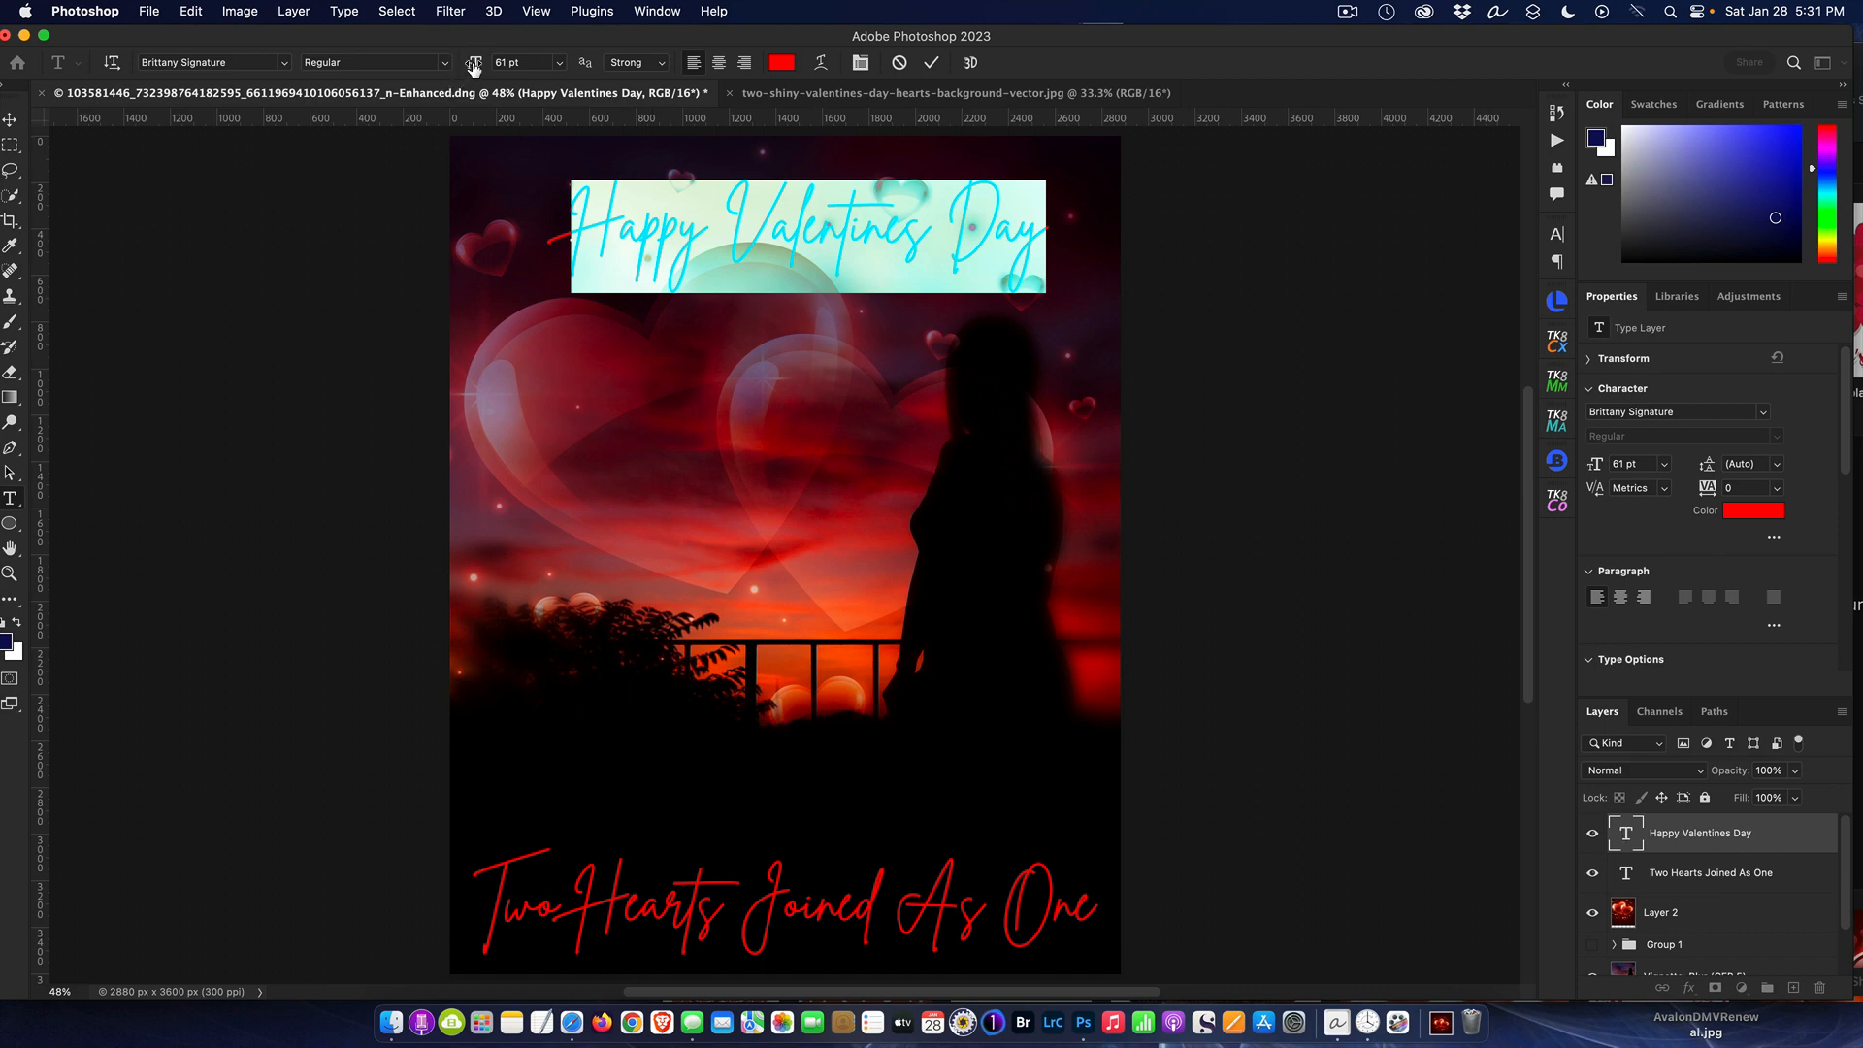
left_click_drag(473, 65, 491, 66)
left_click(15, 120)
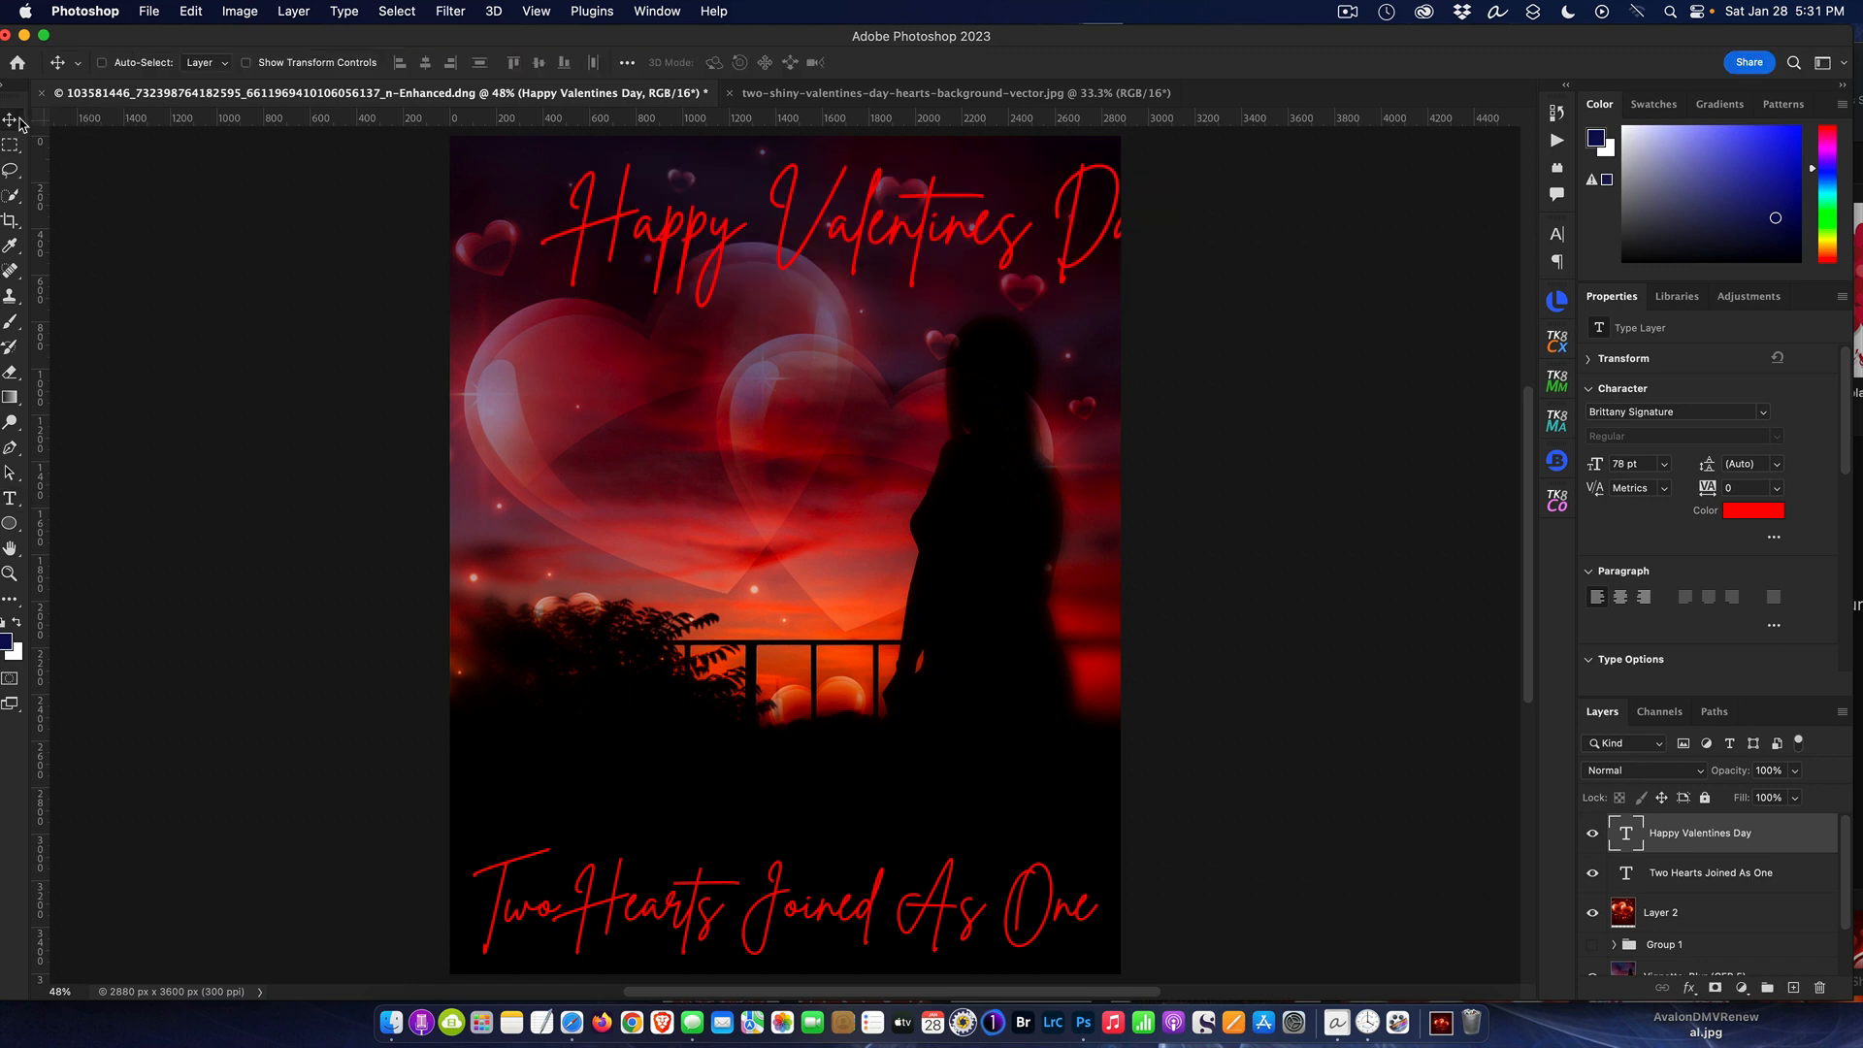
left_click_drag(928, 201, 849, 201)
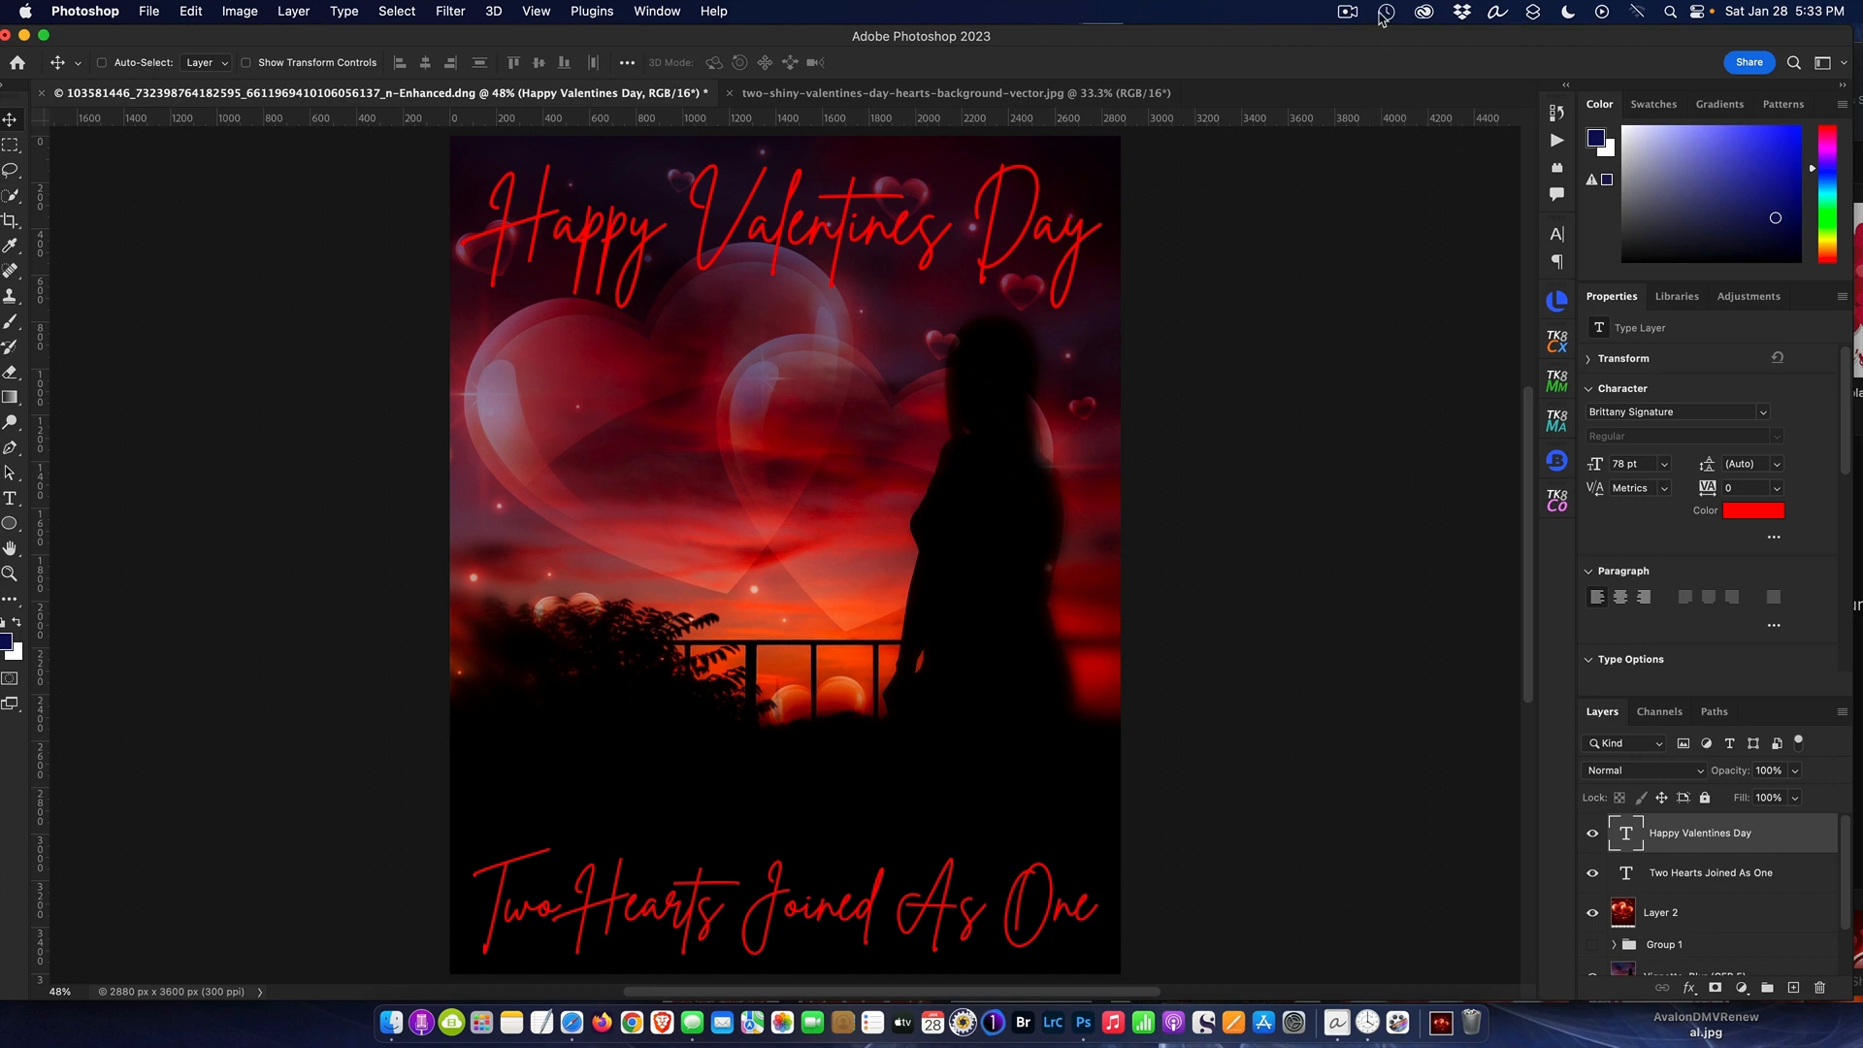
left_click(1348, 14)
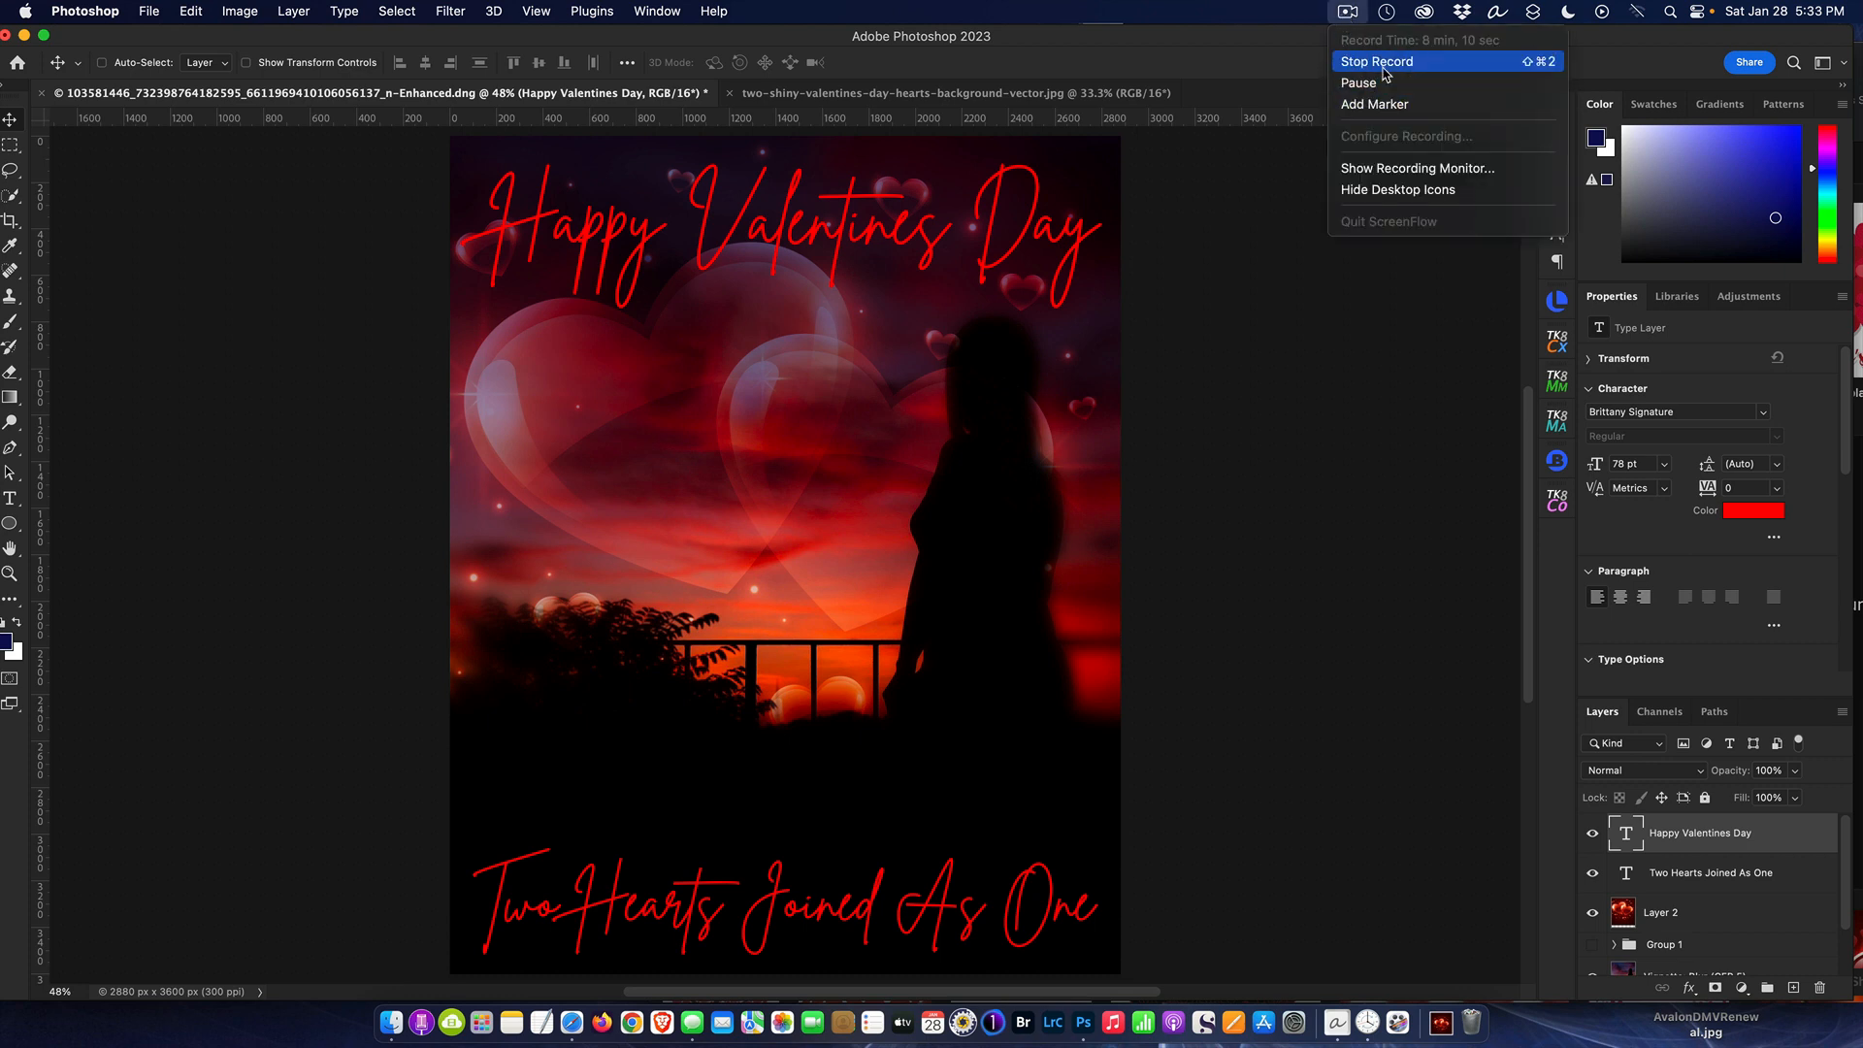